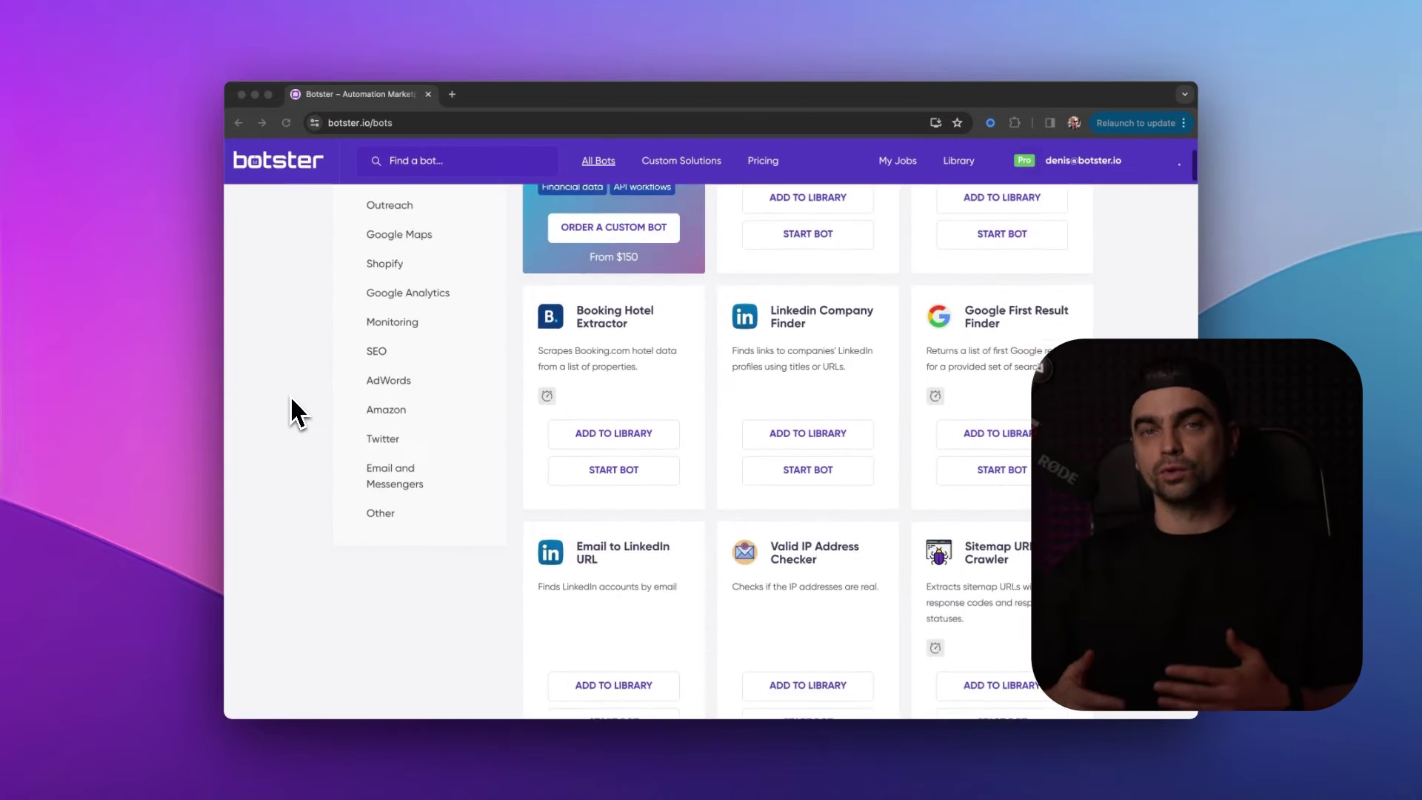
Start building a new Single-page scraper bot in the No-code Bot Builder.
scroll(291, 412, "down", 8)
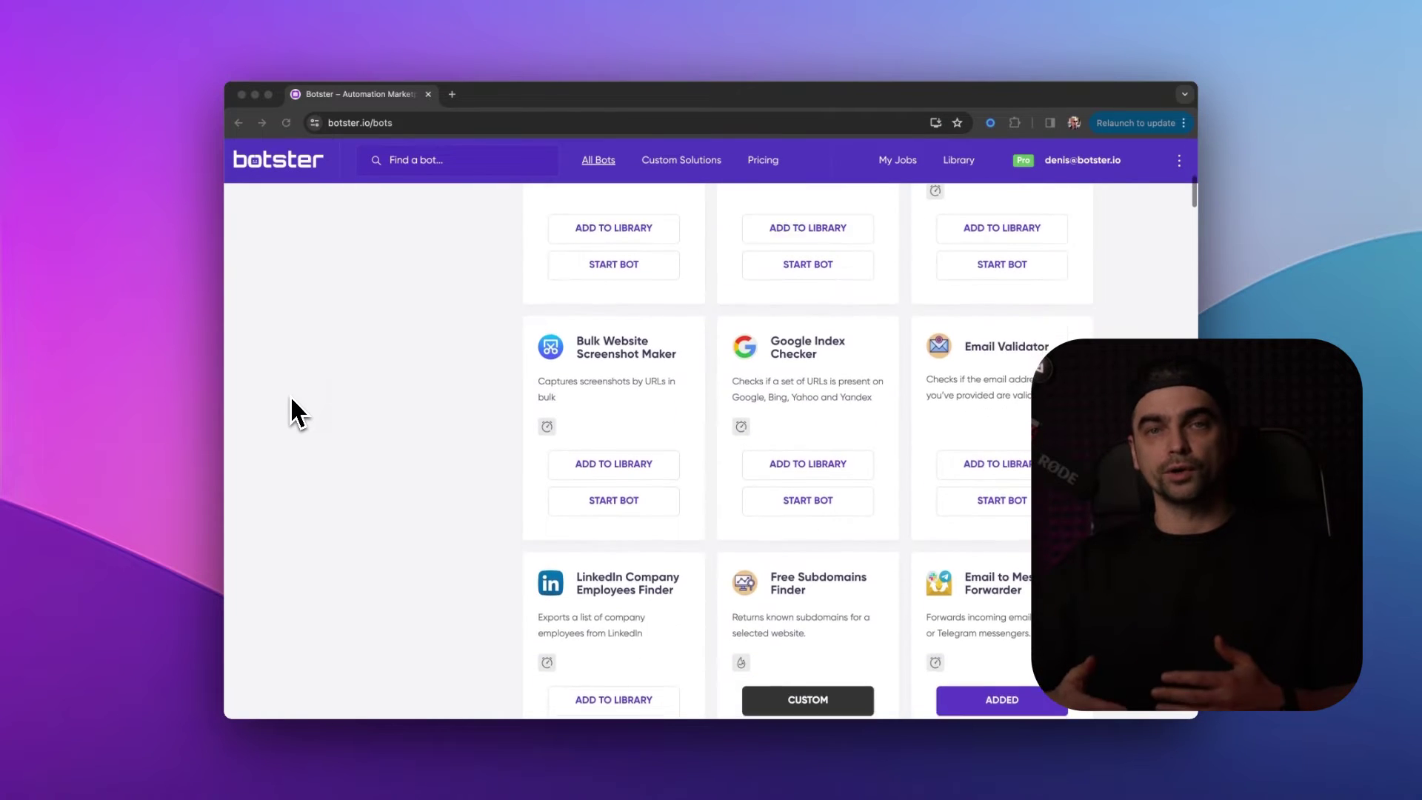
scroll(291, 399, "down", 6)
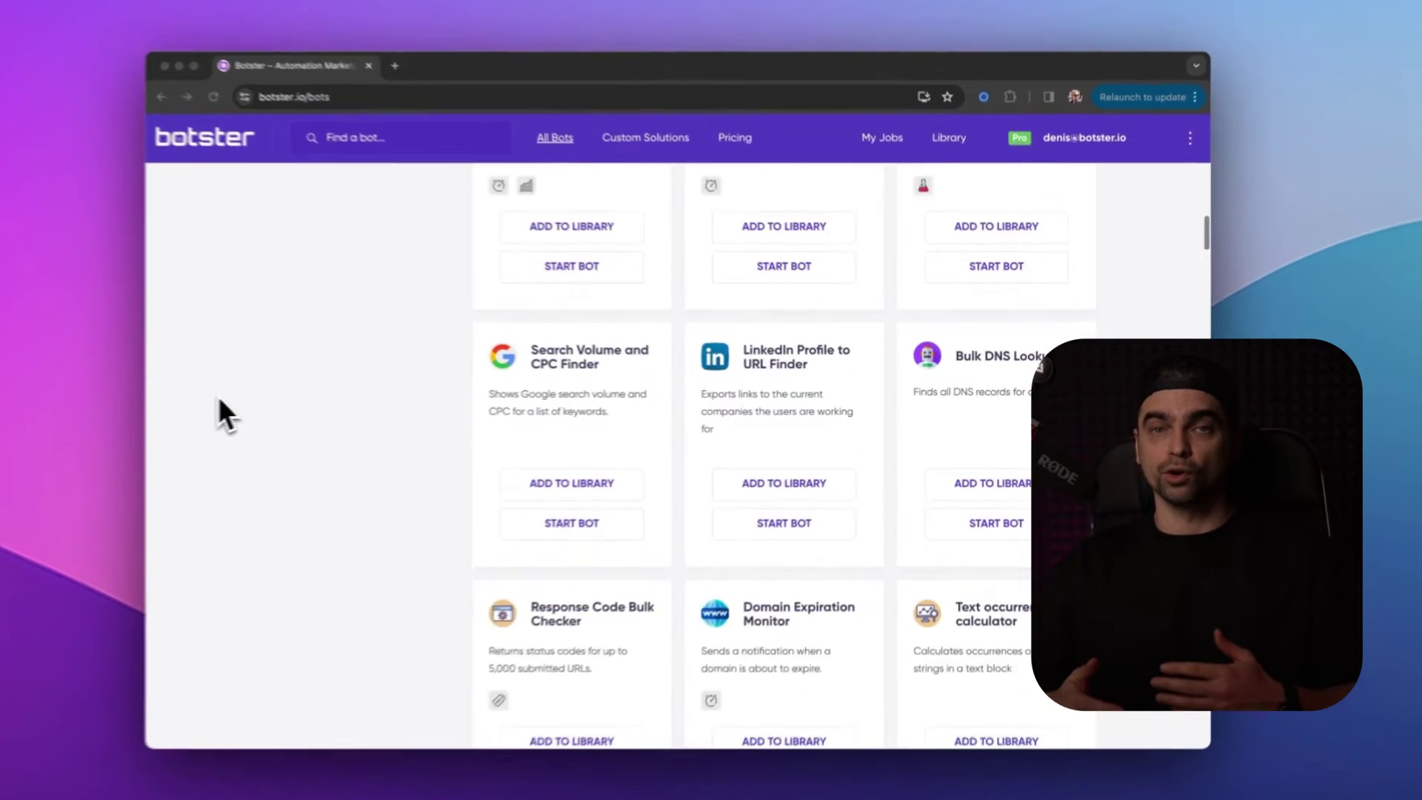
scroll(218, 400, "down", 5)
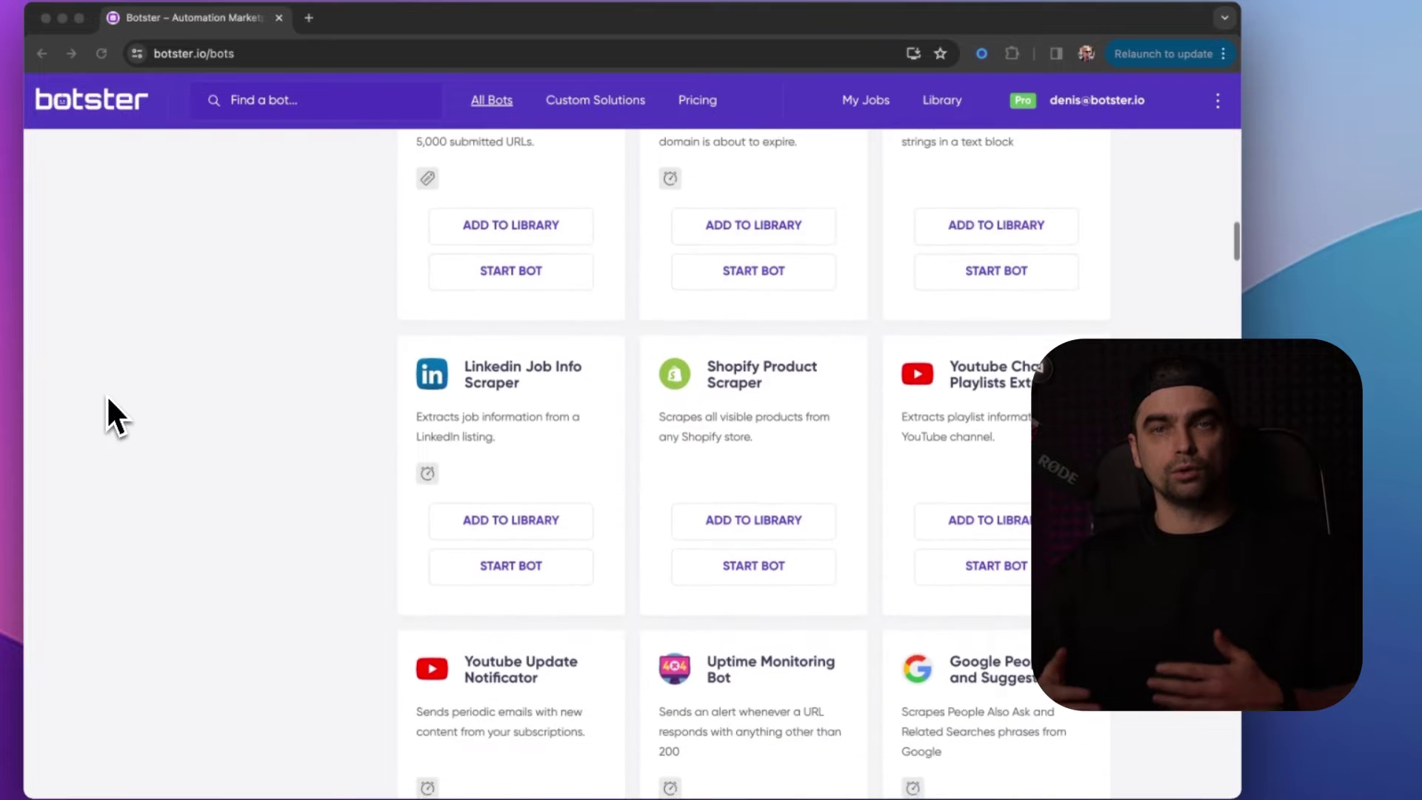
scroll(109, 400, "down", 10)
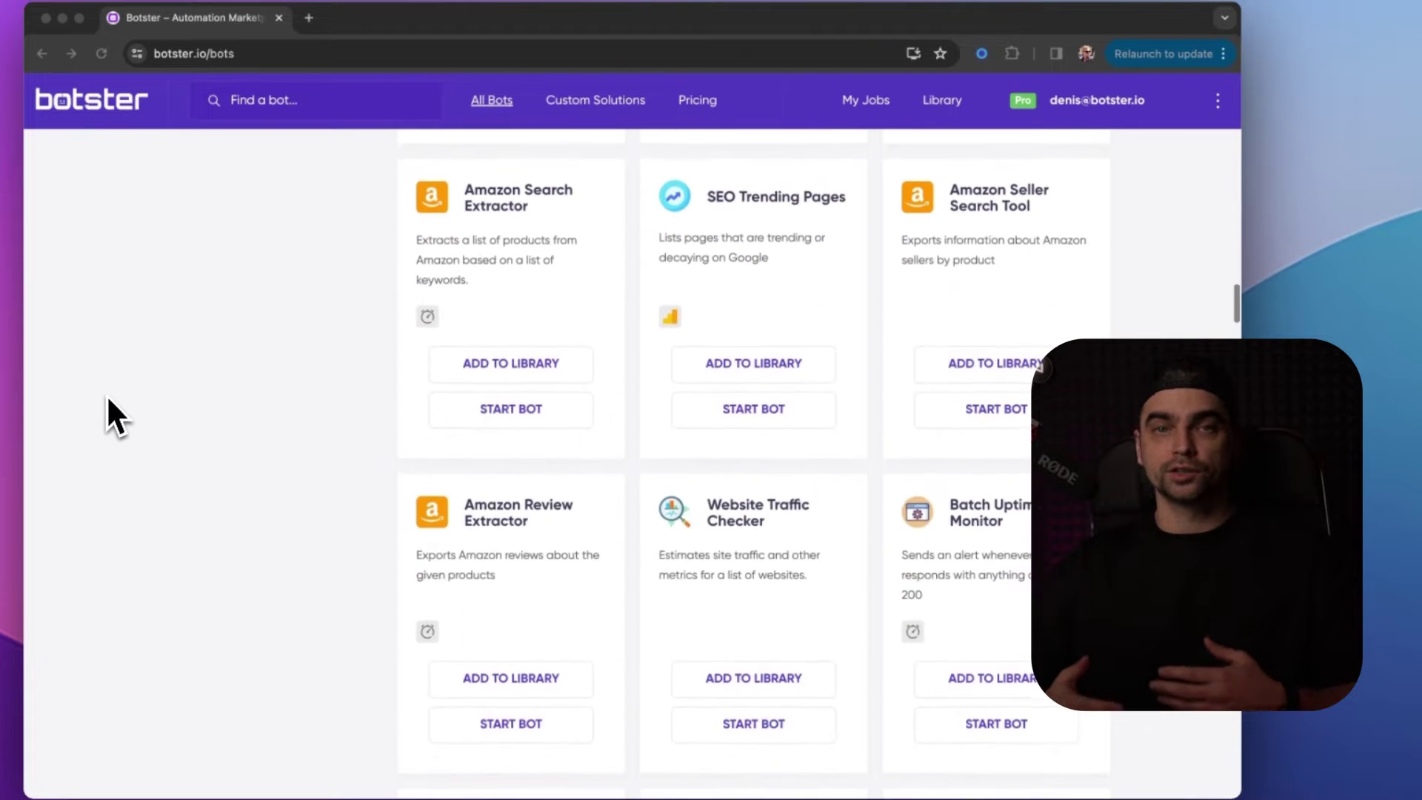
scroll(108, 398, "down", 5)
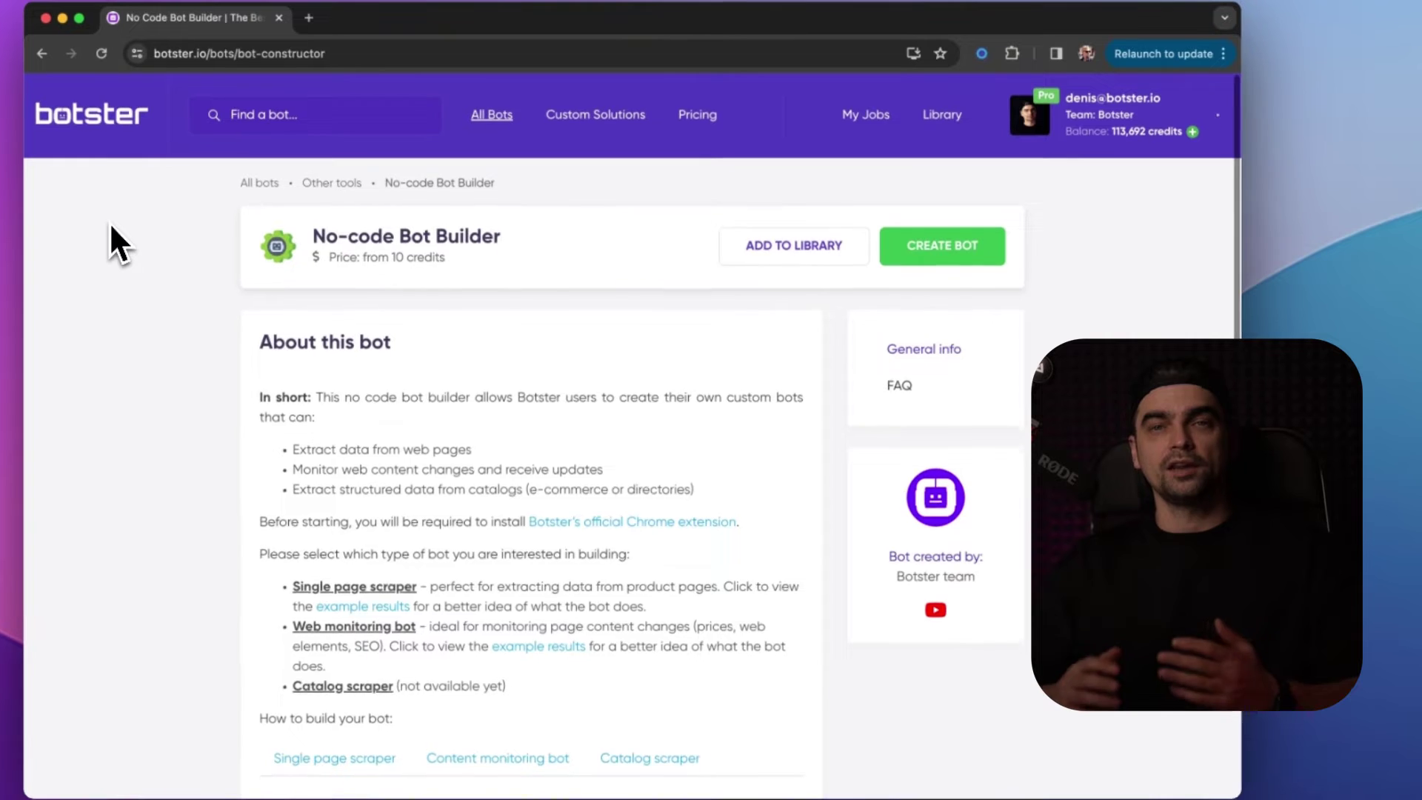
scroll(113, 244, "down", 1)
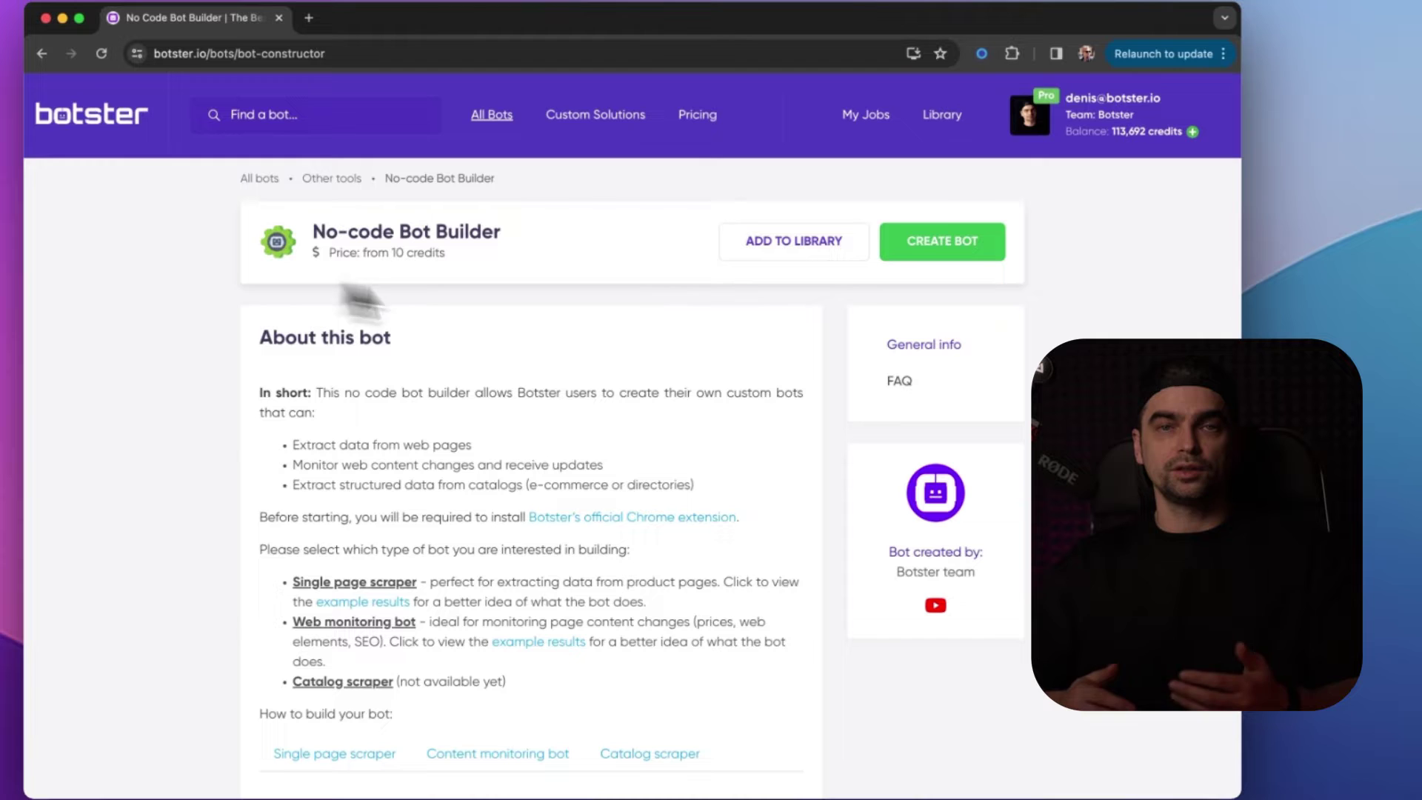
left_click(966, 256)
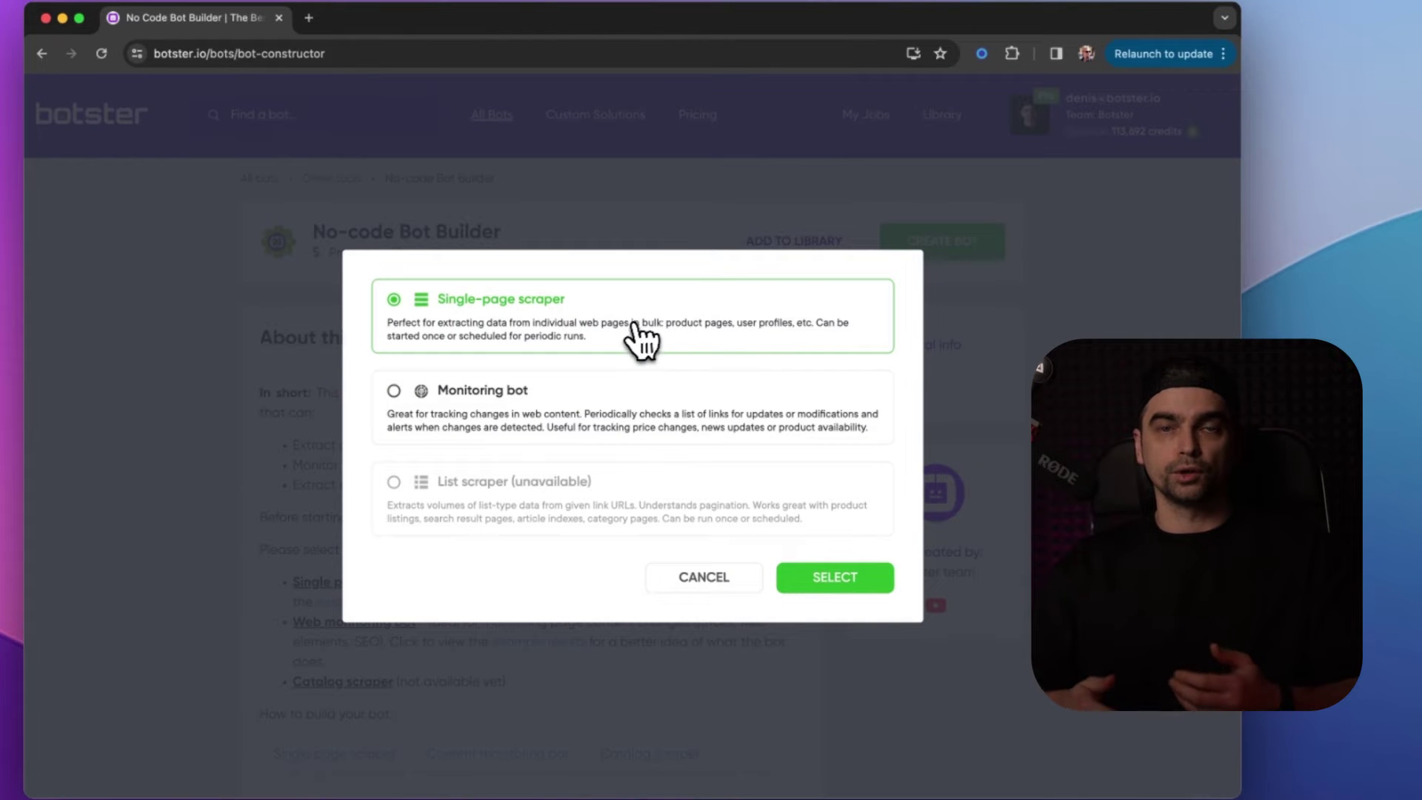
left_click(822, 577)
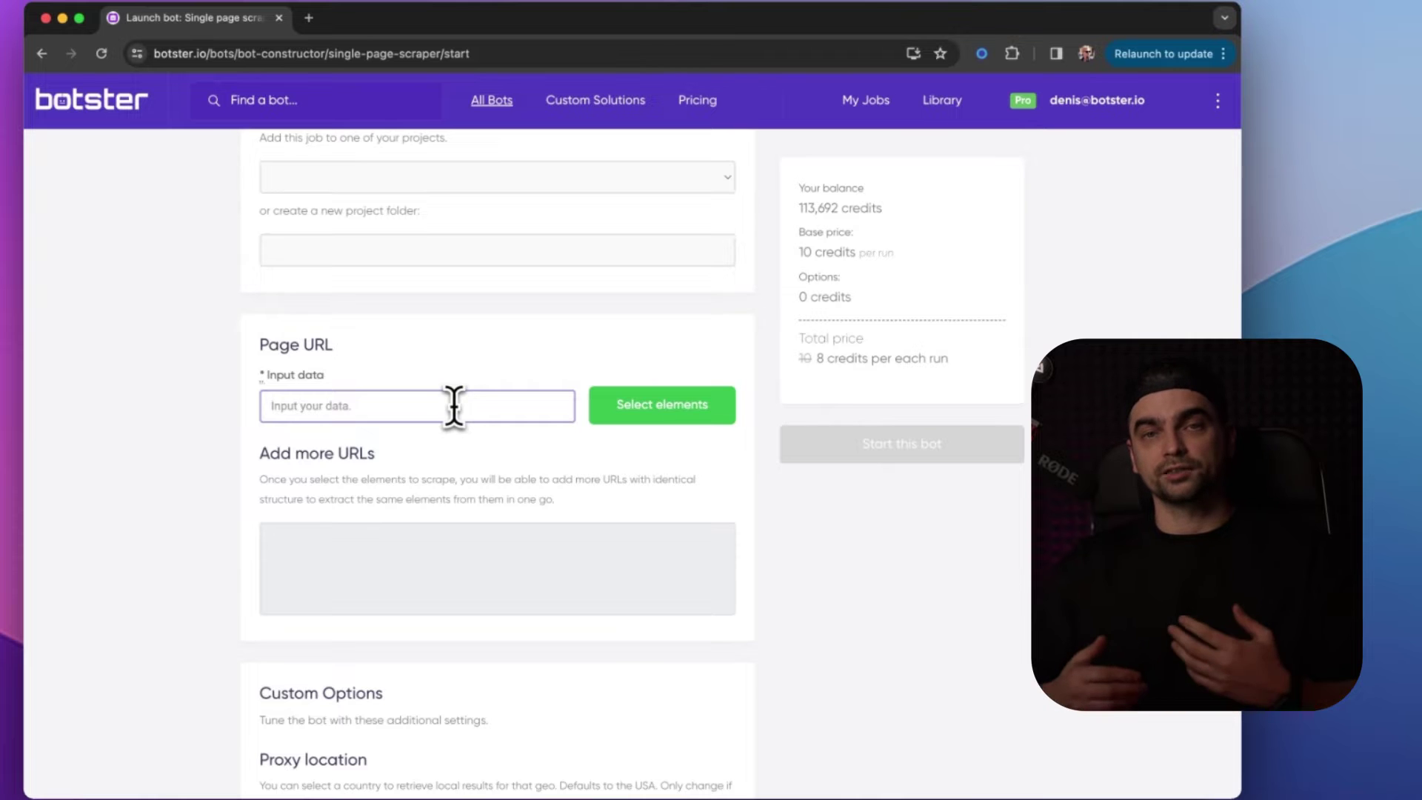
Target mashable.com and pick the Godzilla x Kong headline as Field 1.
left_click(454, 406)
type("mashable.com")
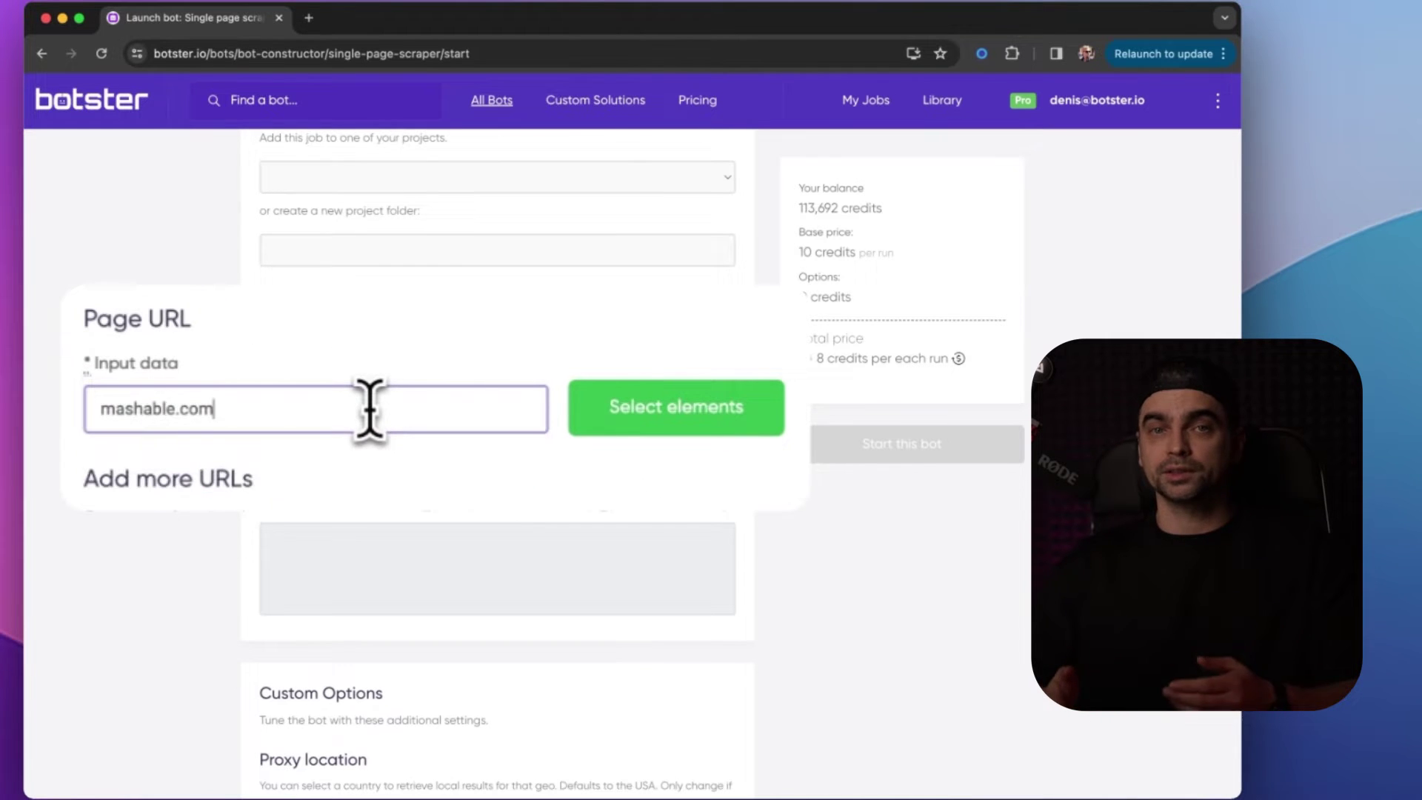
left_click(586, 431)
left_click(556, 489)
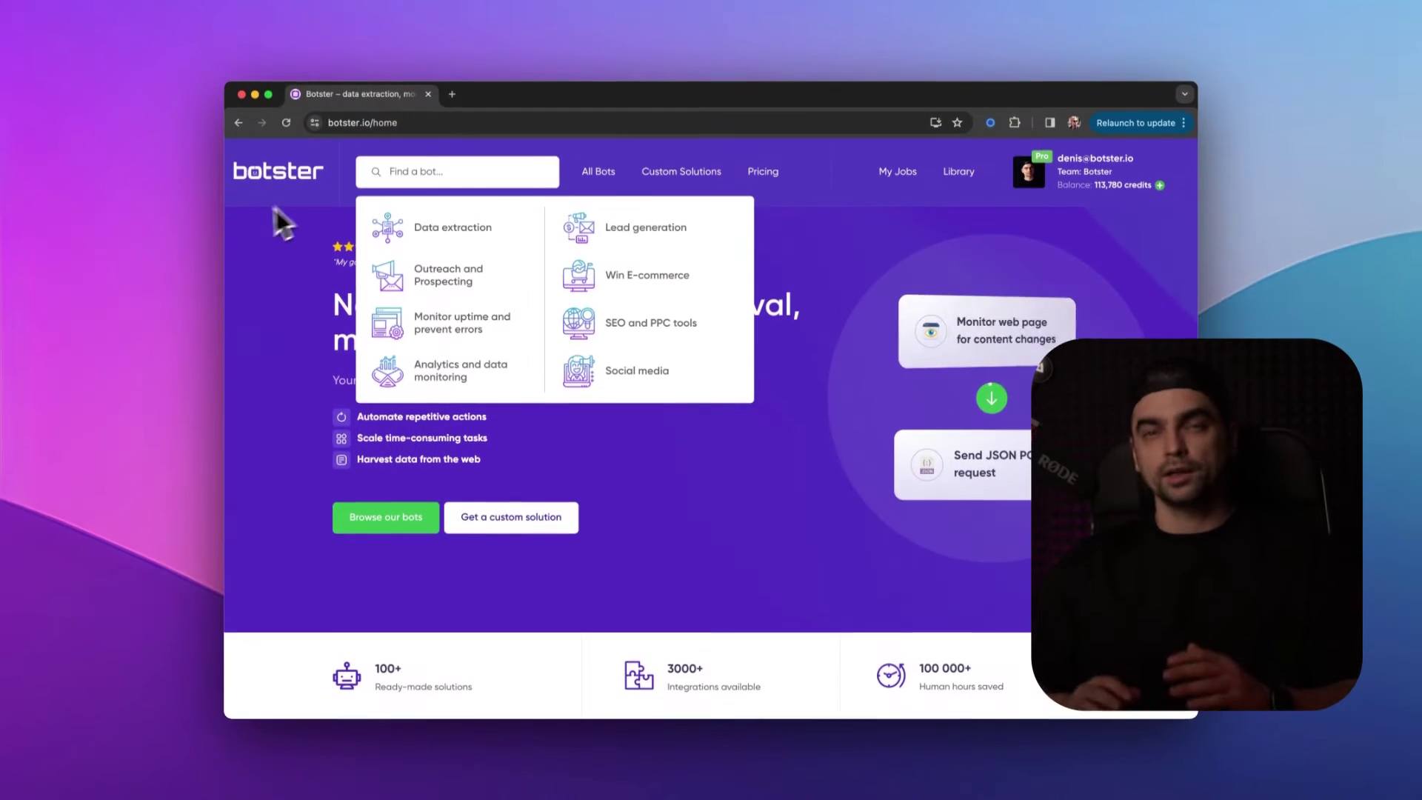
Find the OpenAI Site Classifier bot via an 'open ai' search and review its description.
type("n ai")
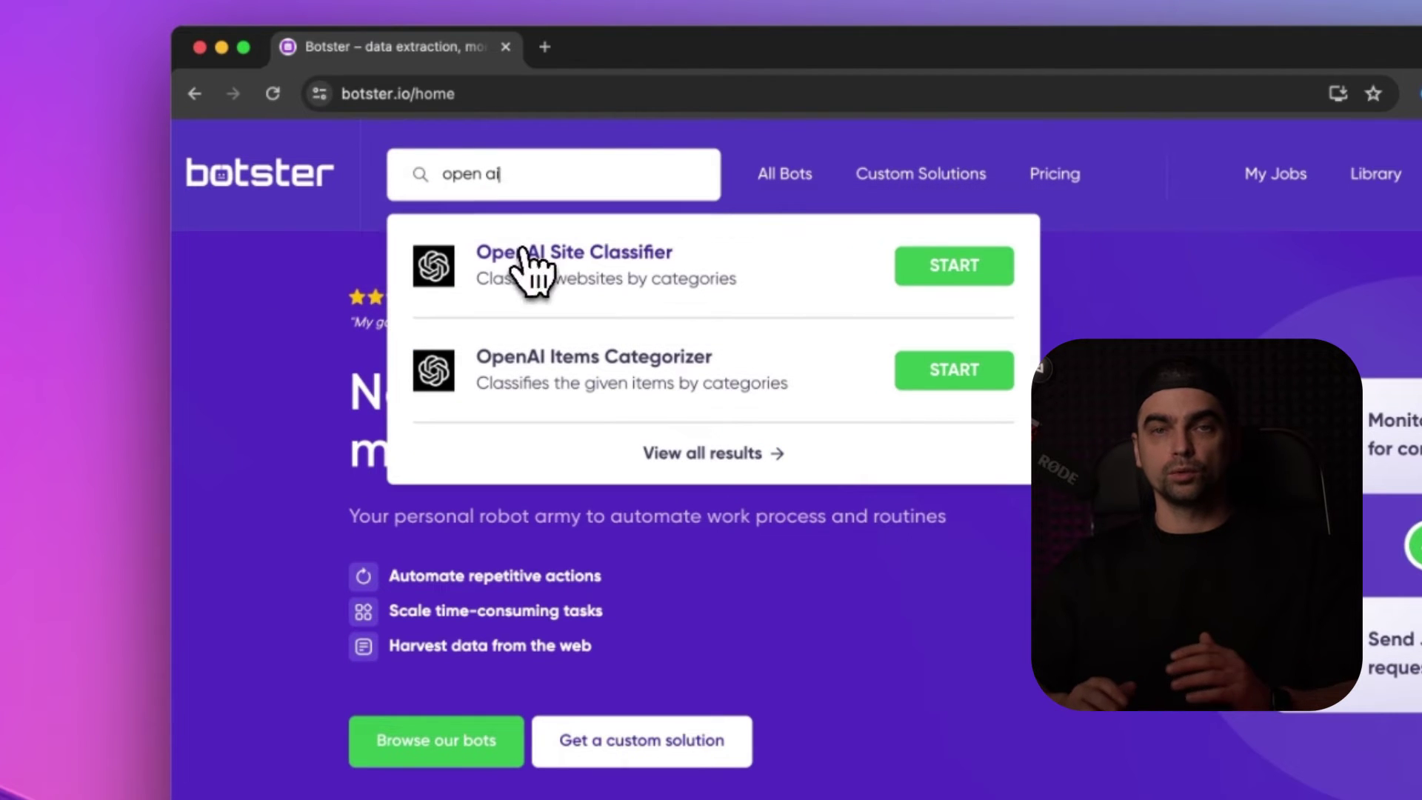
left_click(518, 258)
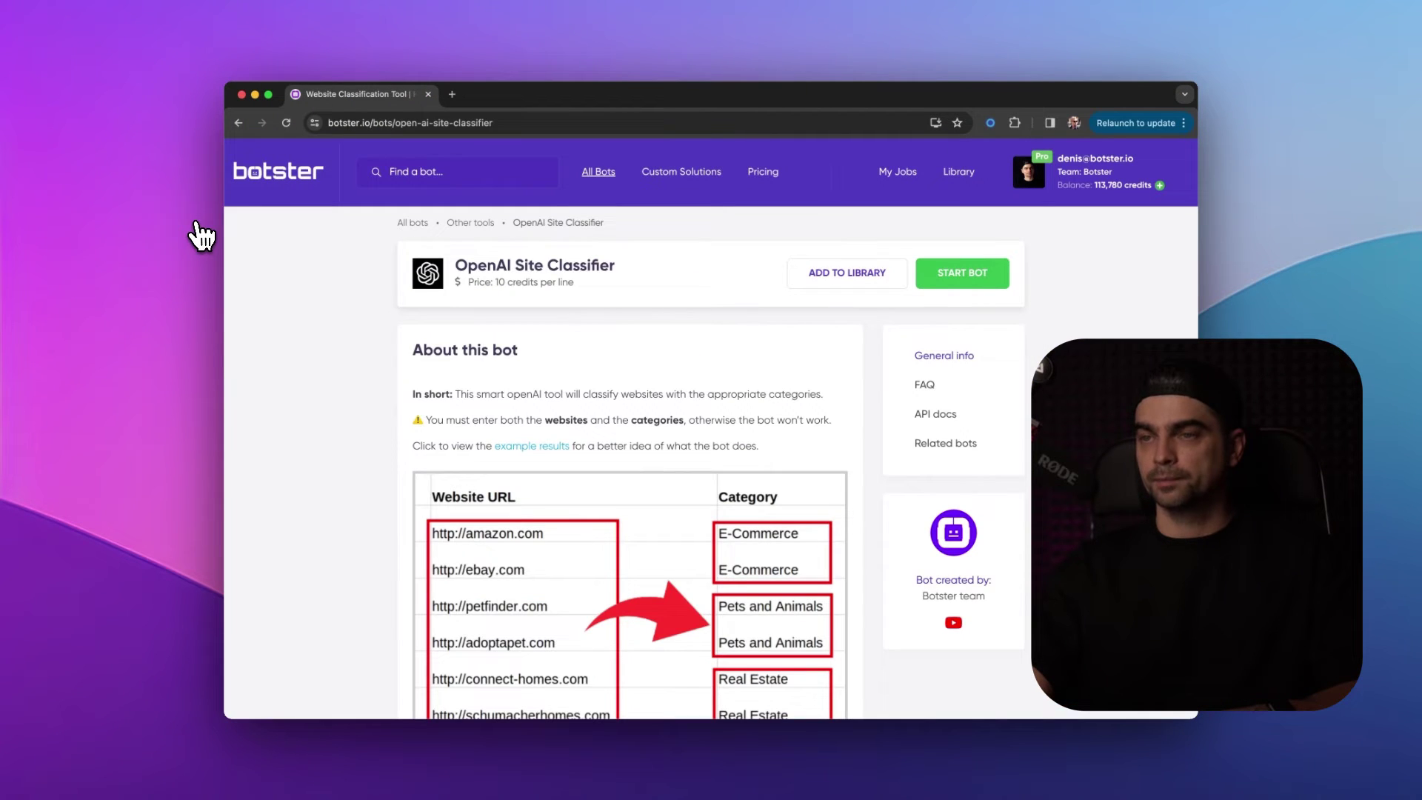
scroll(252, 271, "down", 7)
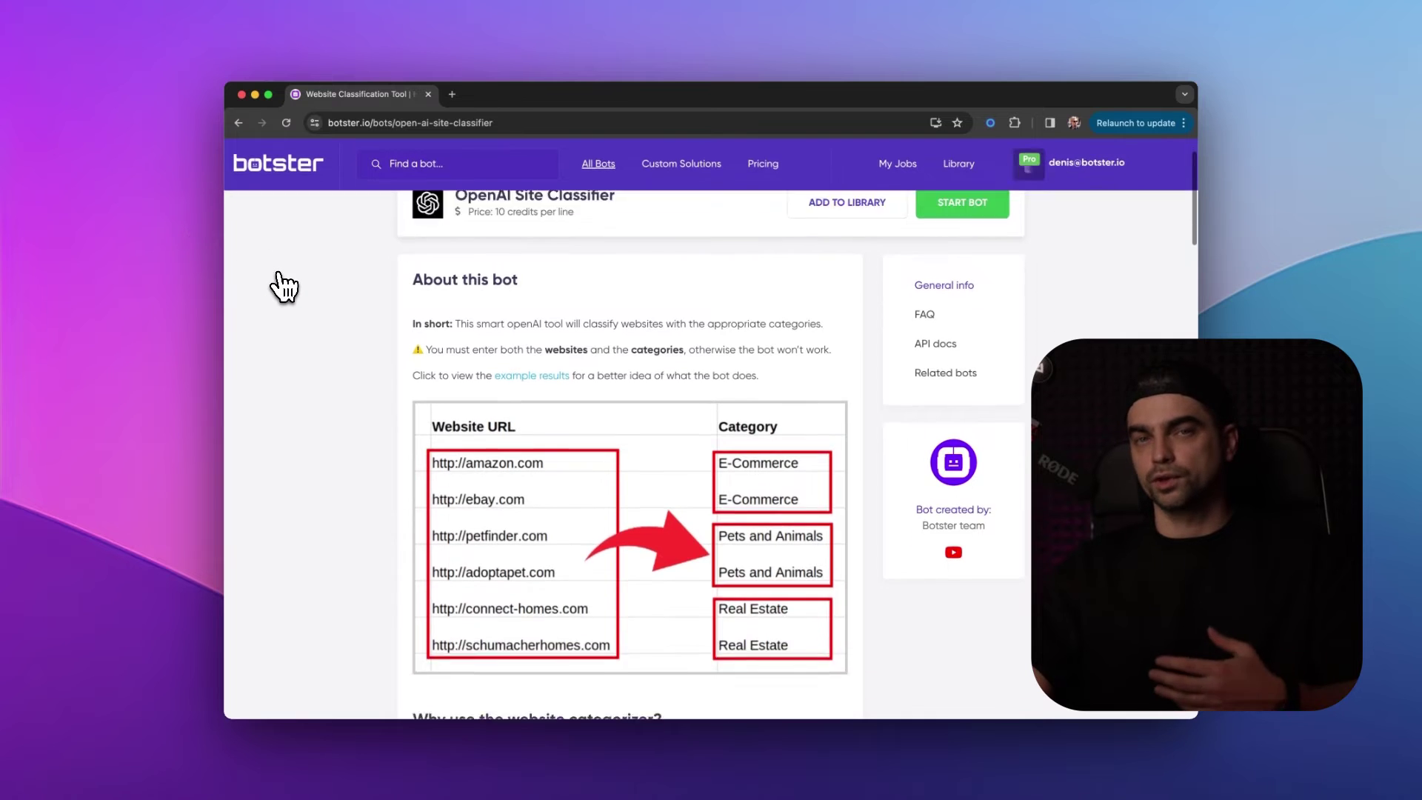
scroll(284, 287, "up", 5)
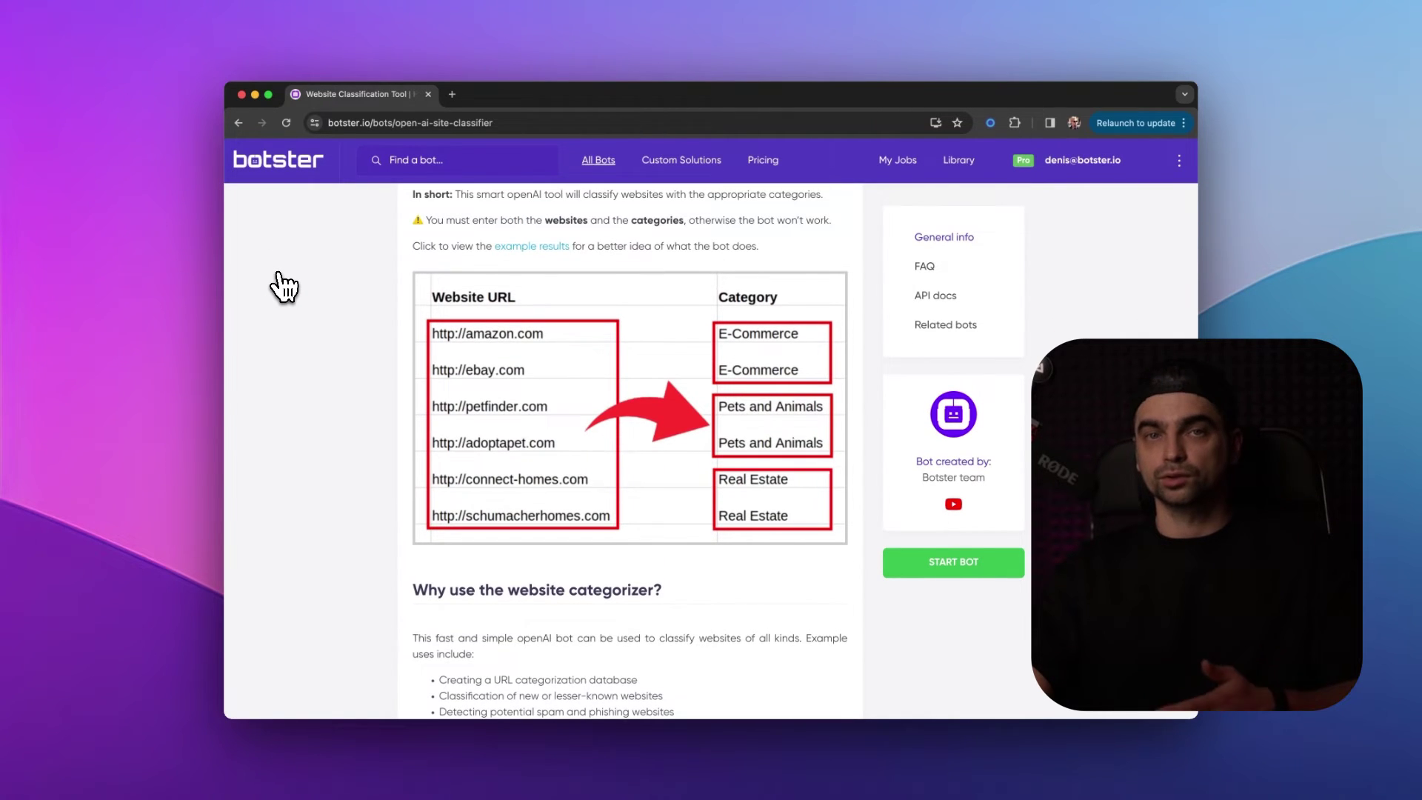
scroll(281, 285, "down", 10)
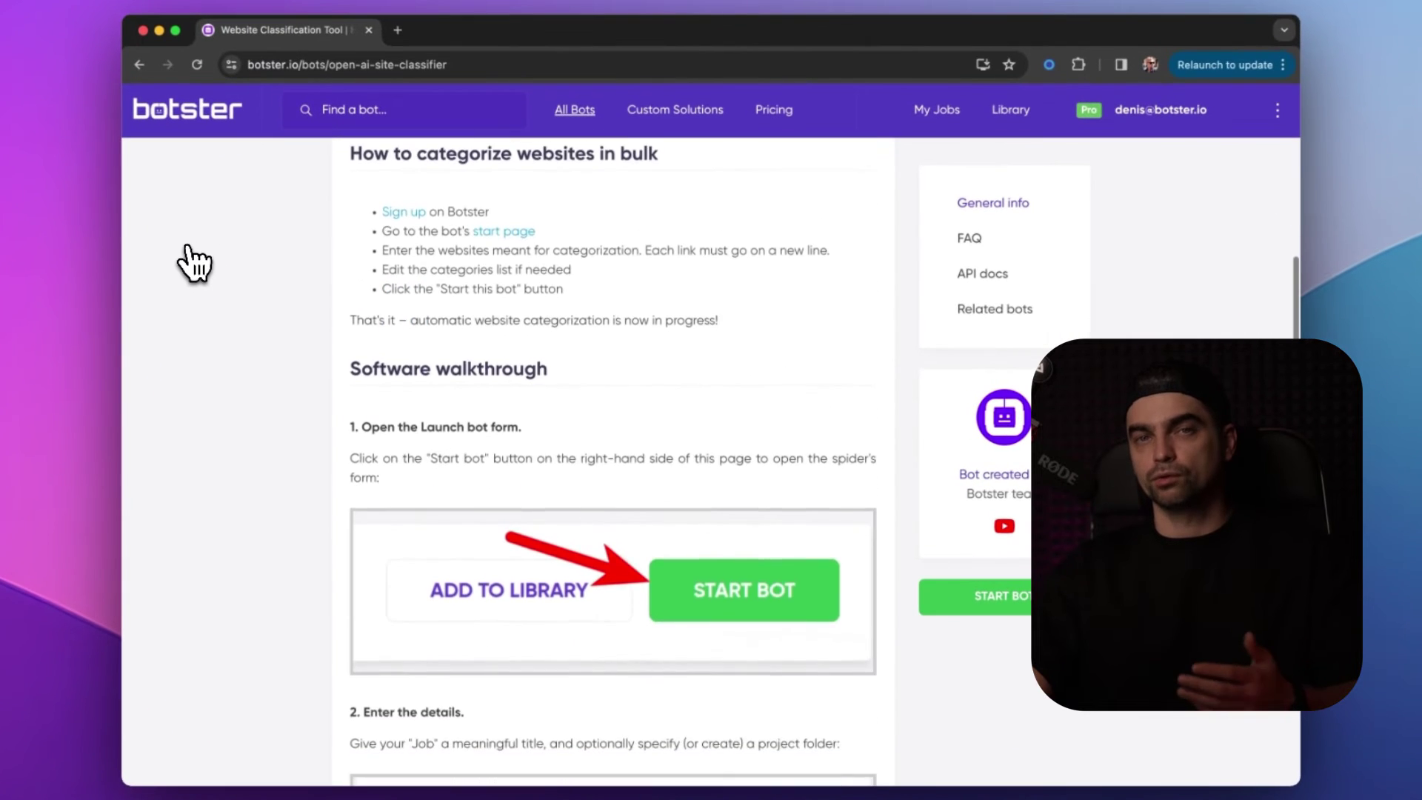
scroll(195, 263, "down", 7)
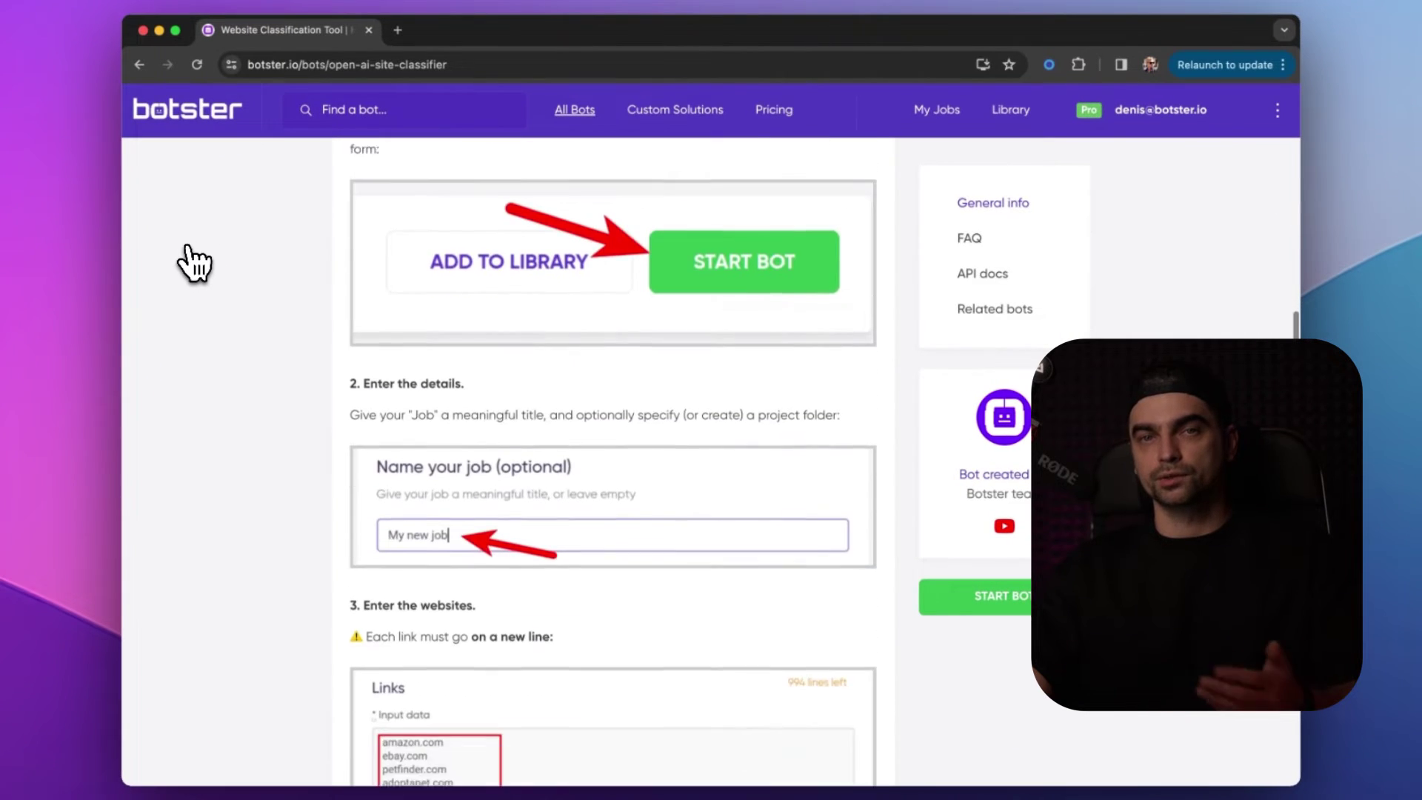
scroll(194, 263, "down", 8)
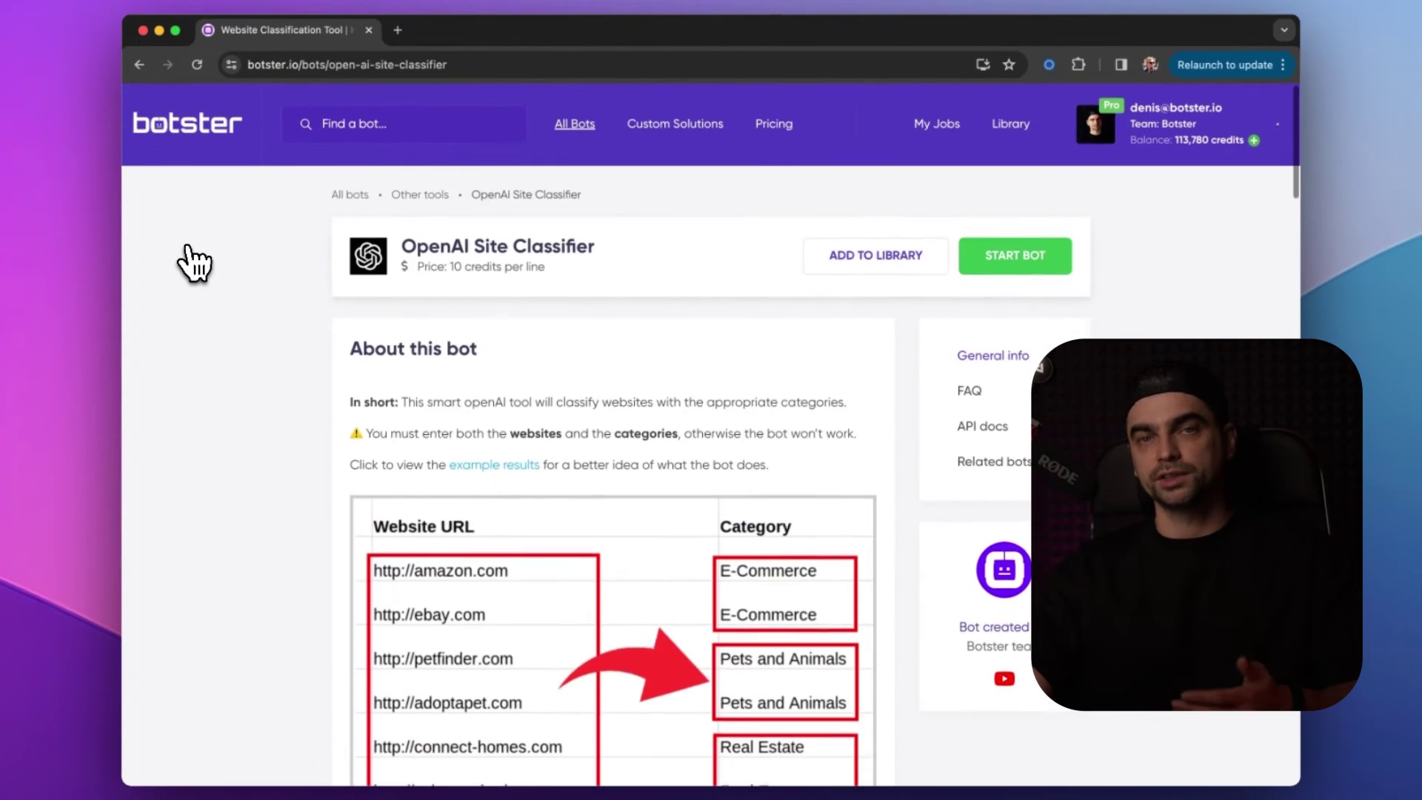
scroll(194, 263, "down", 1)
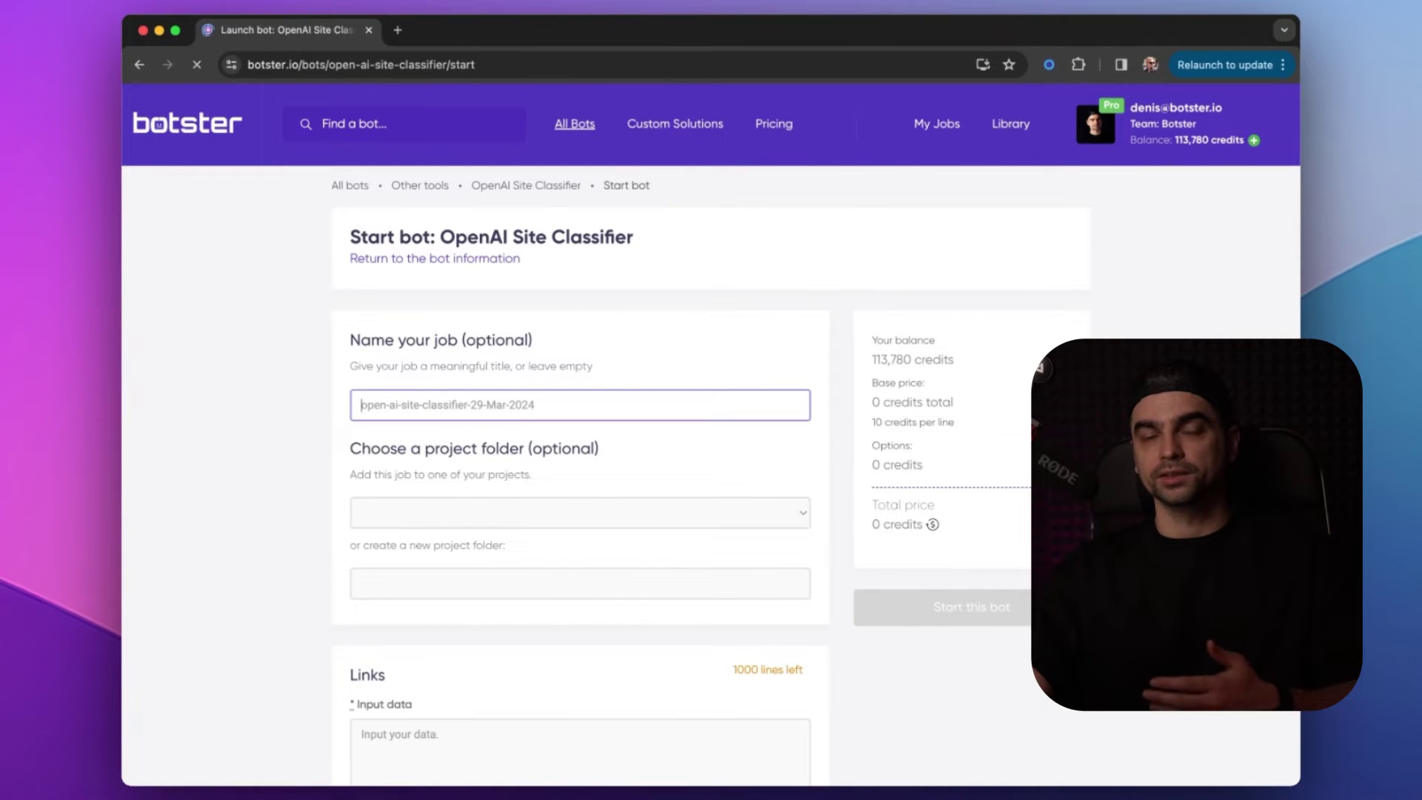
Name the job 'Site classifier demo' and focus the Links input box.
key("super+Tab")
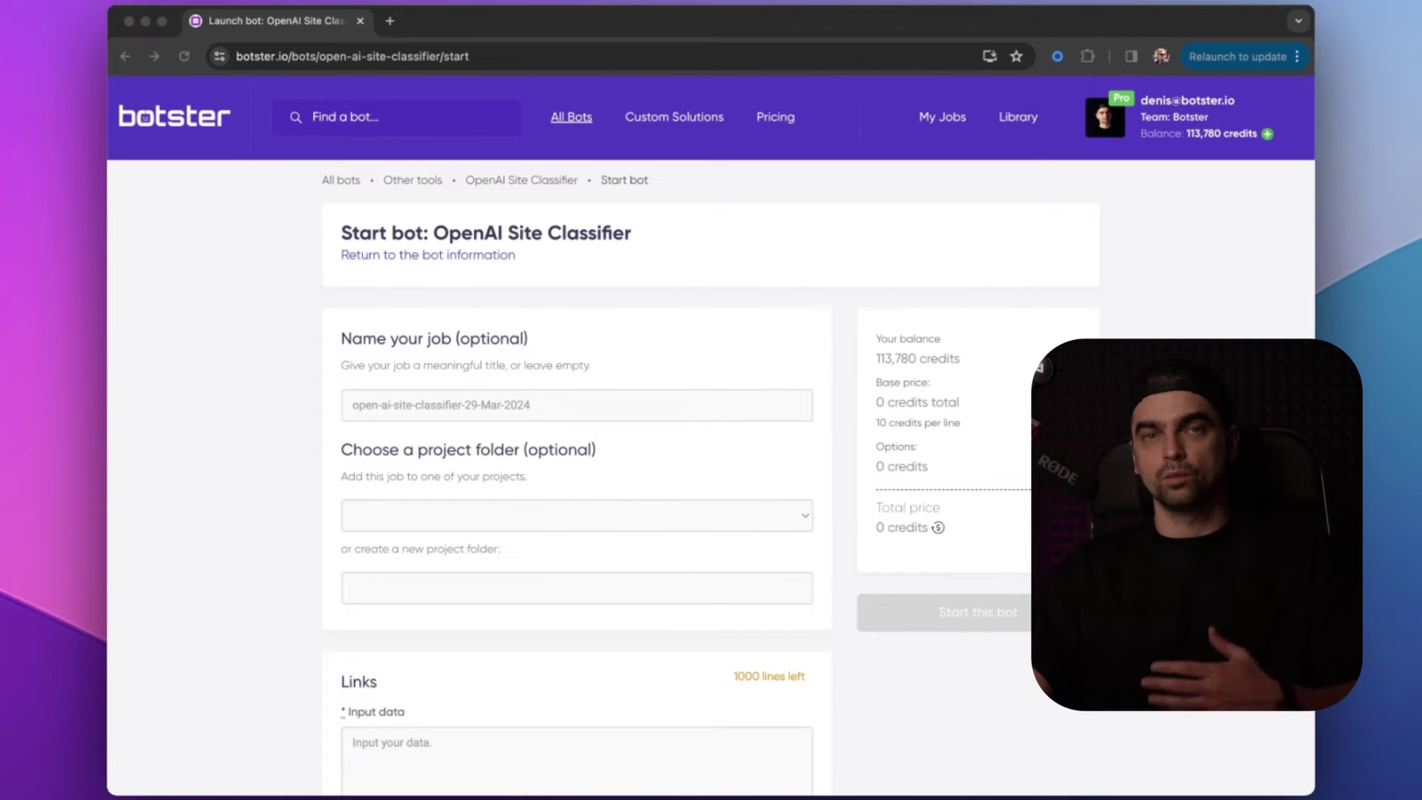
left_click(224, 365)
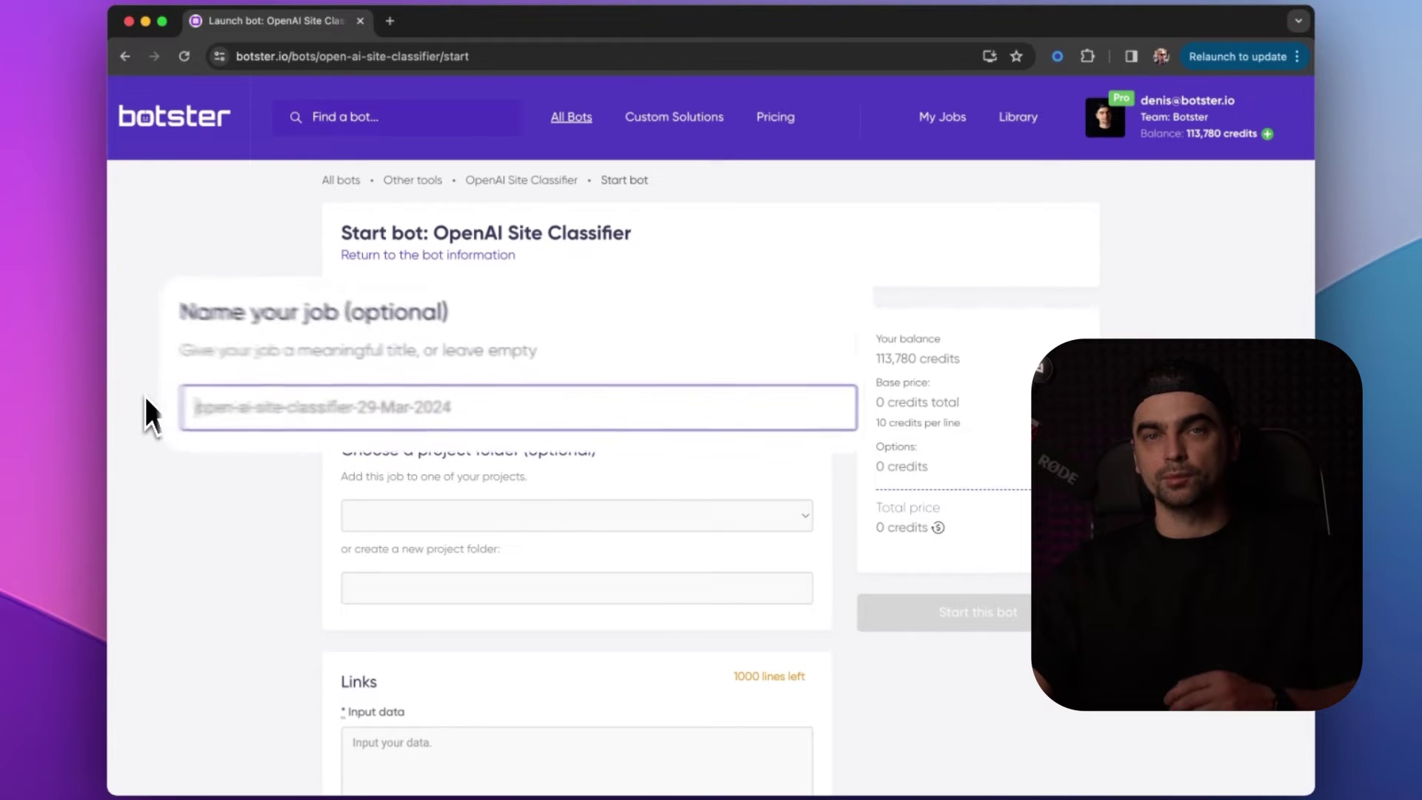
type("Site classif")
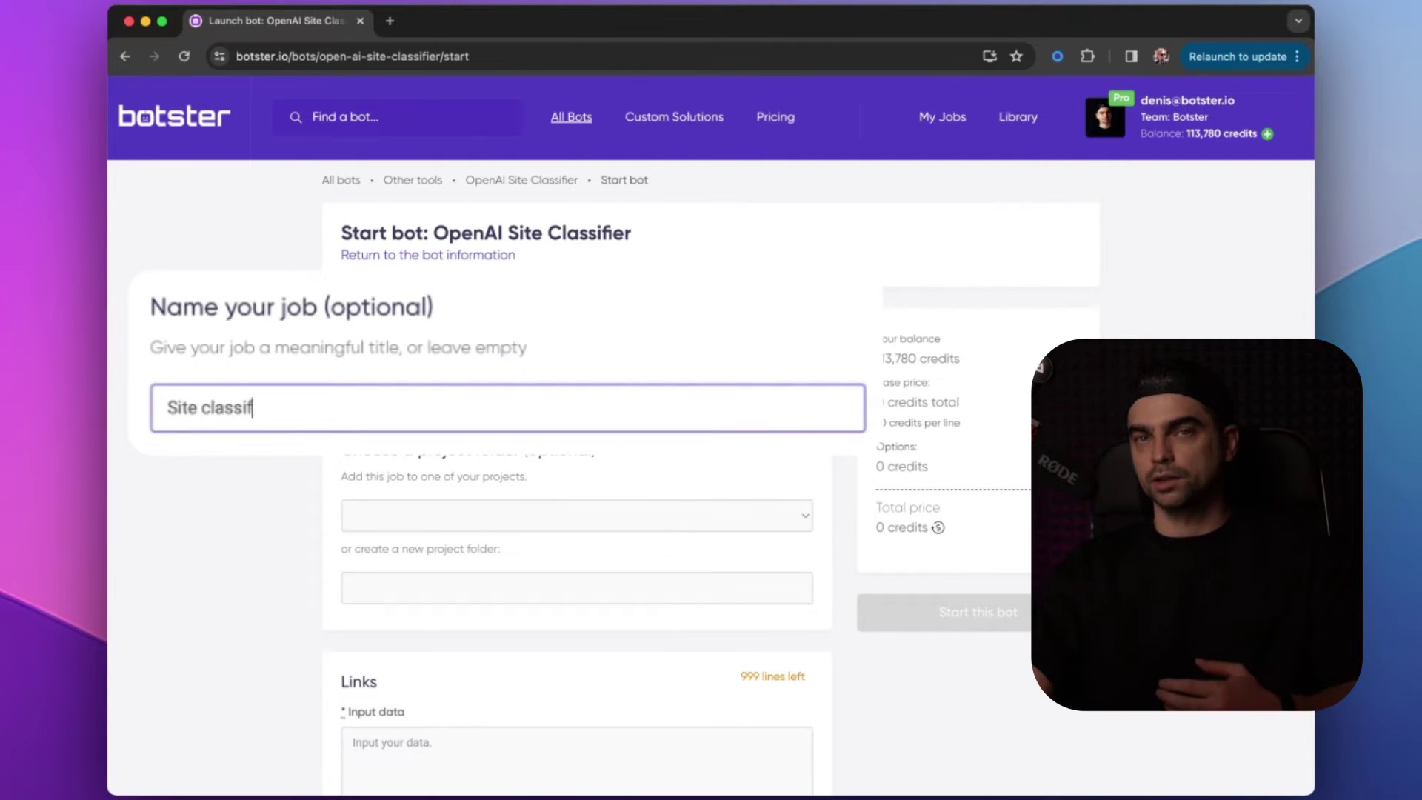
type("ier demo")
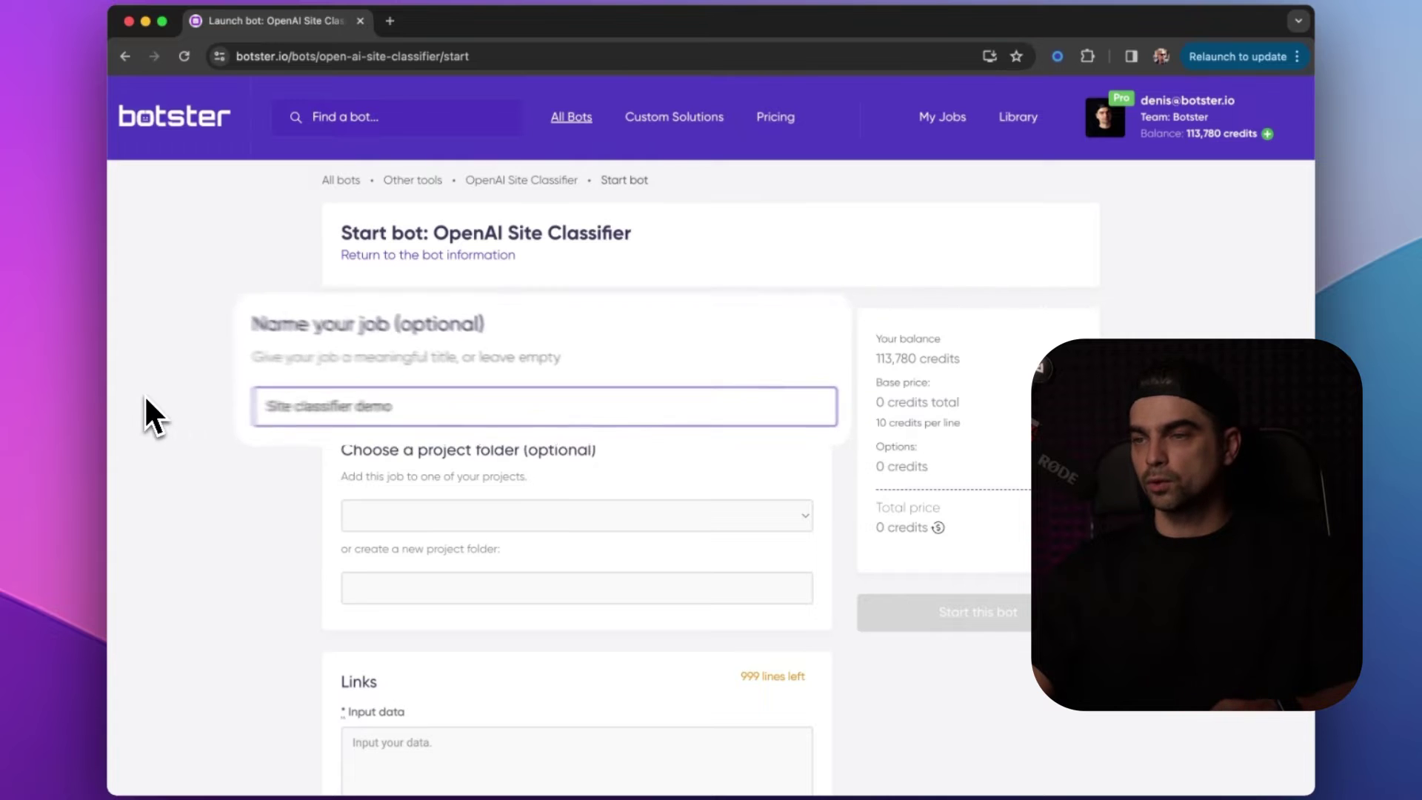
scroll(166, 398, "down", 5)
scroll(199, 394, "down", 1)
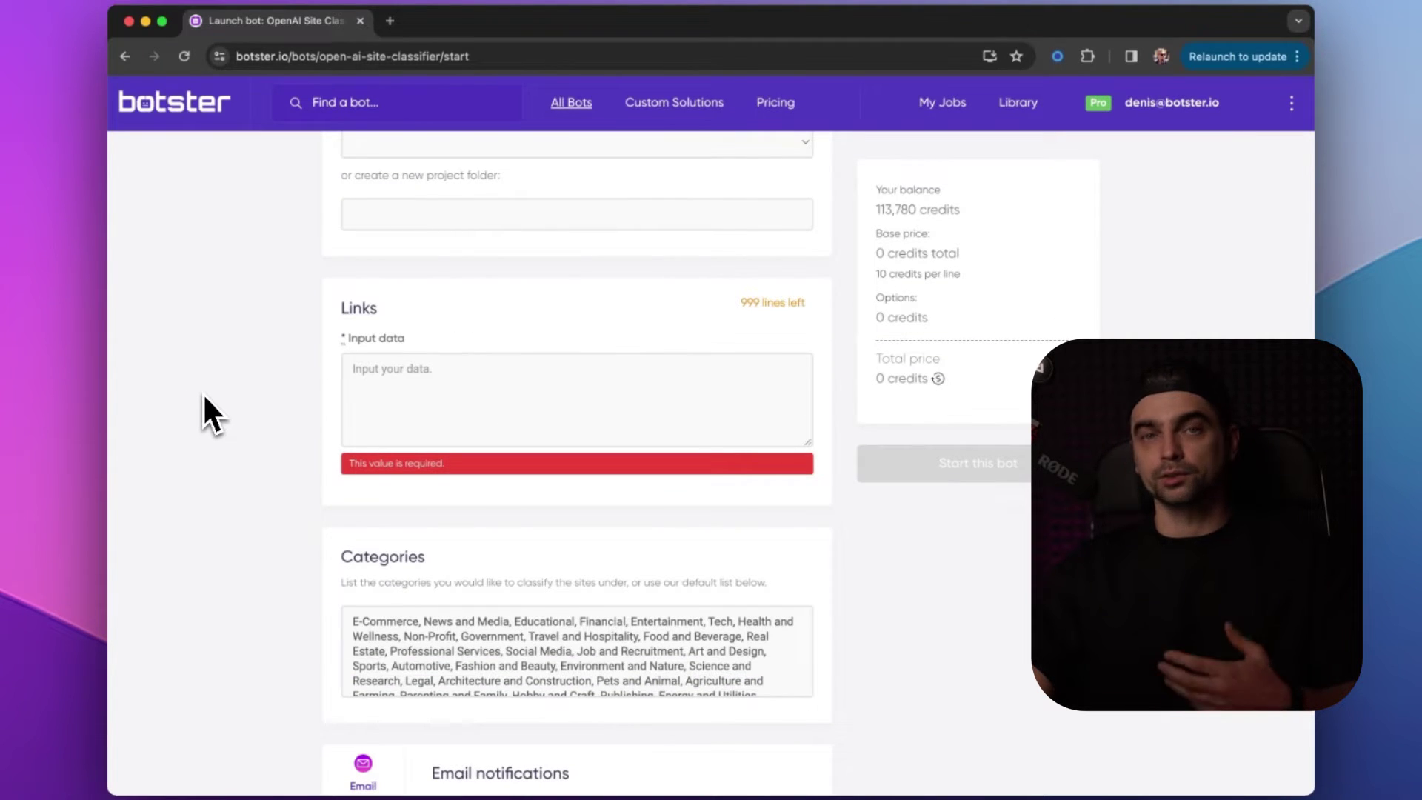
left_click(375, 397)
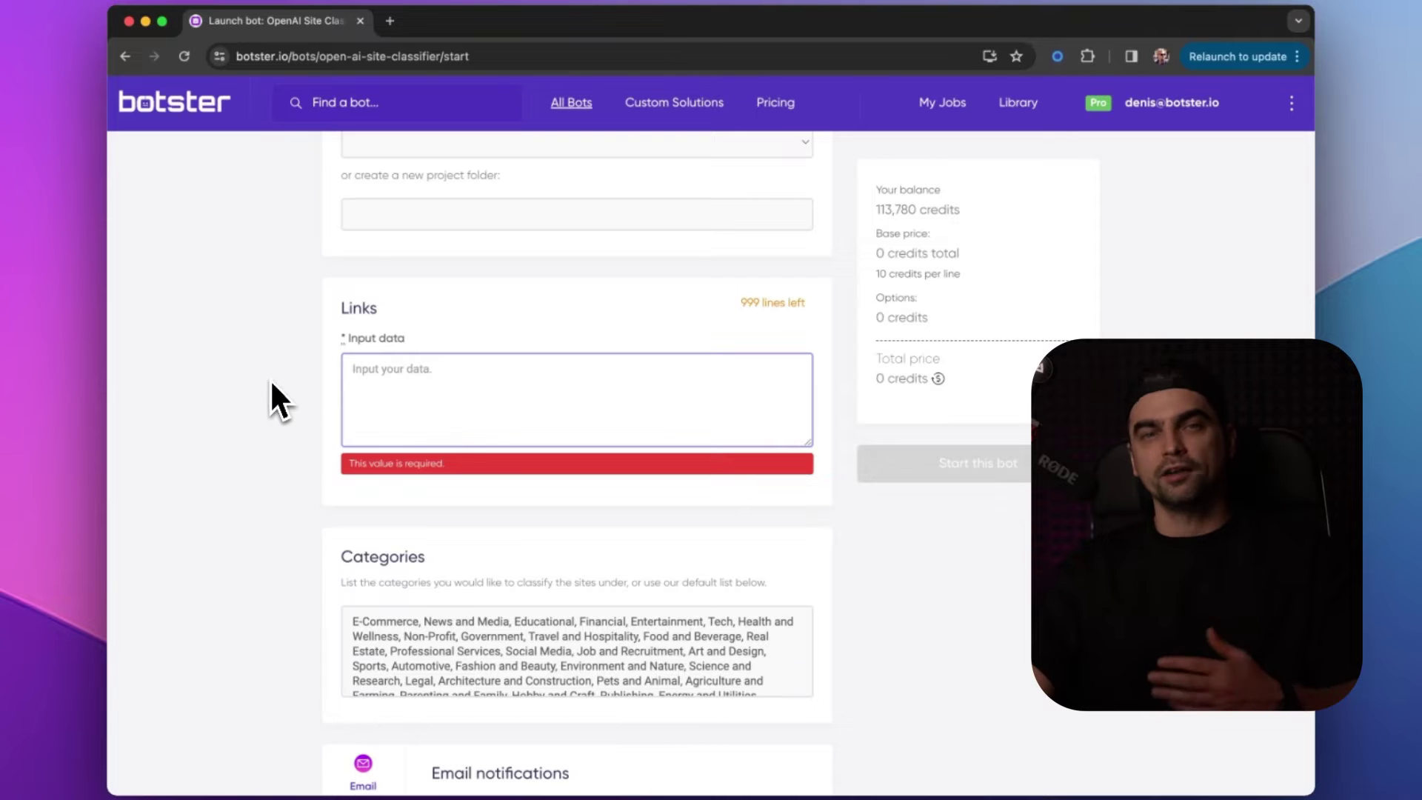
Paste seven domains, including github.com, cnn.com and spacex.com, and review the default categories.
type("github.com booking.com cnn.com telegram.org bmw.com spacex.com")
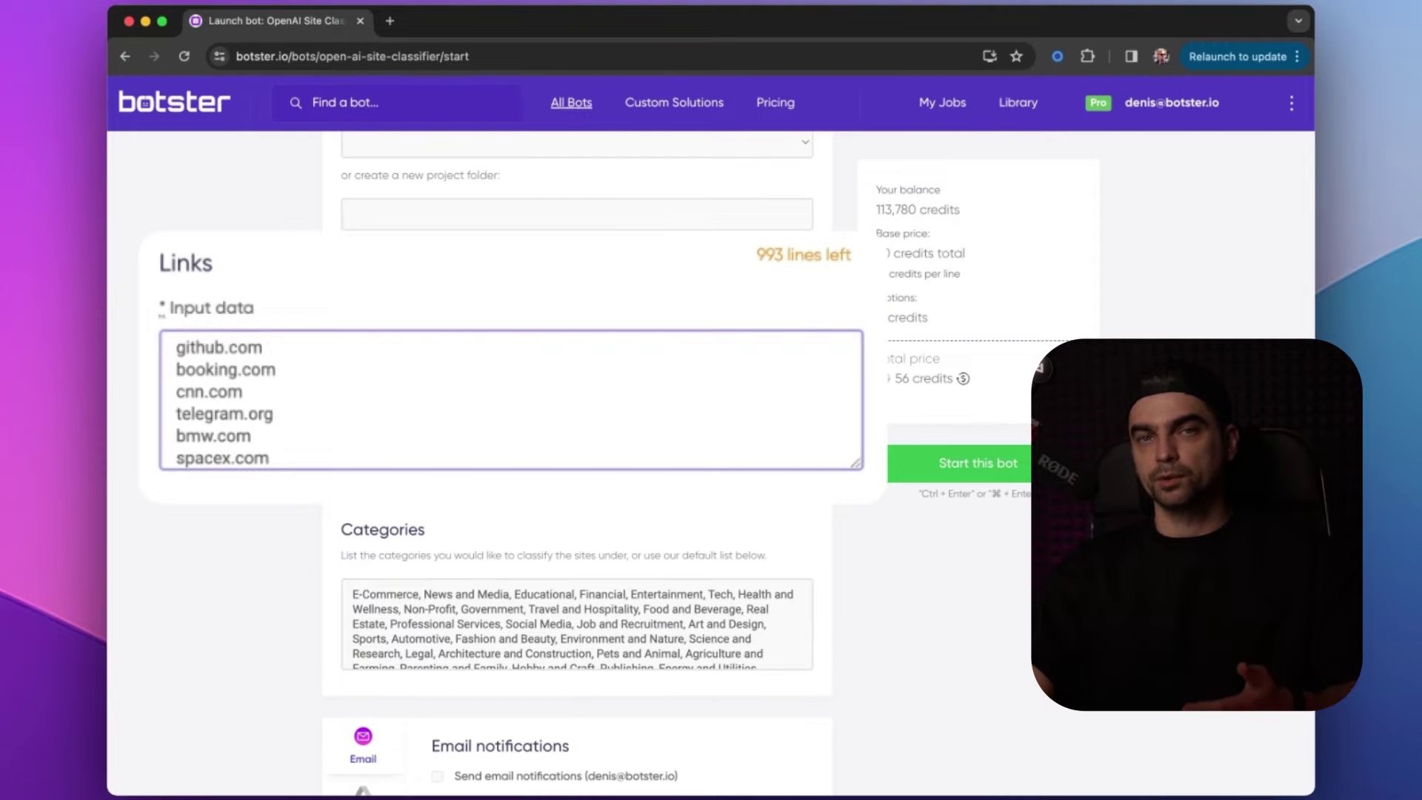
scroll(271, 379, "down", 5)
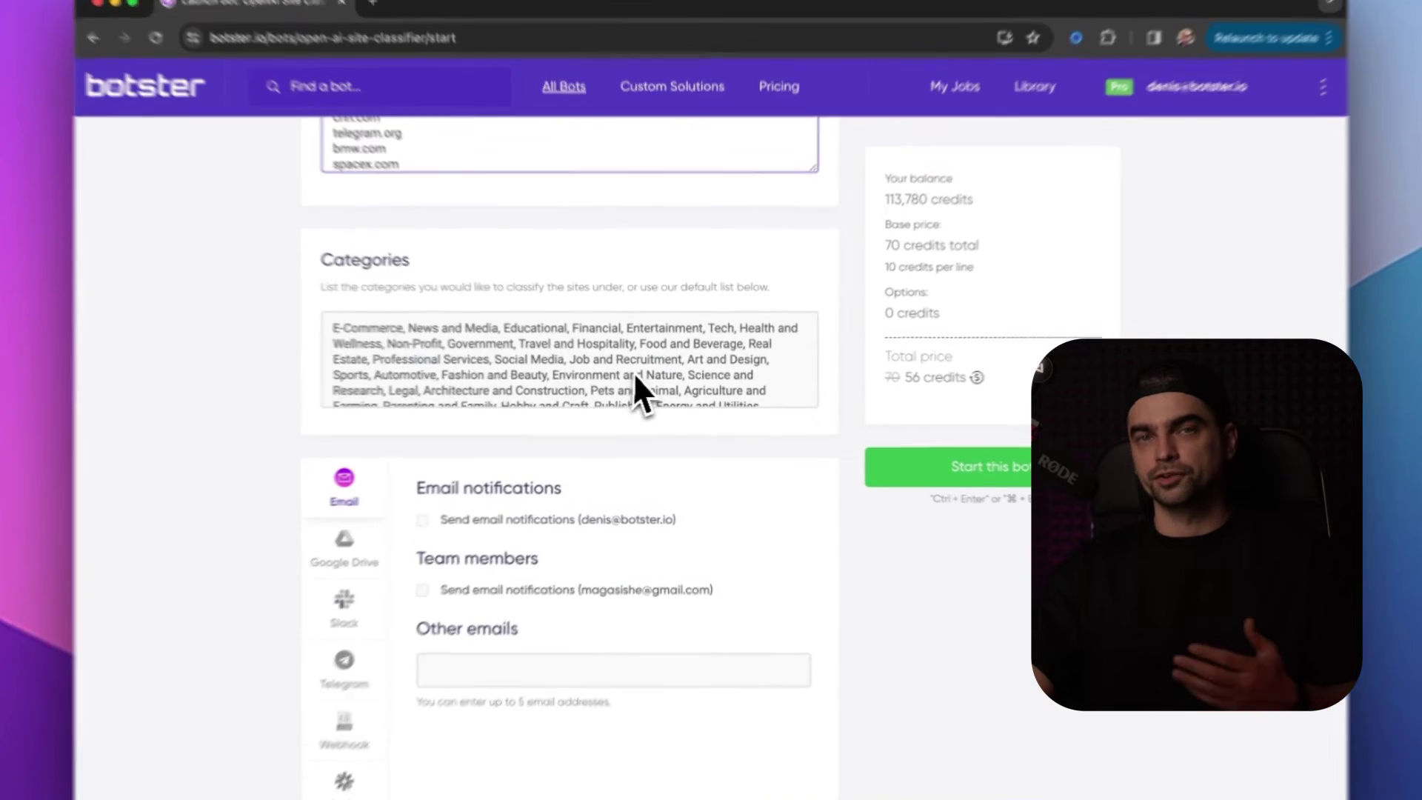
scroll(641, 381, "down", 3)
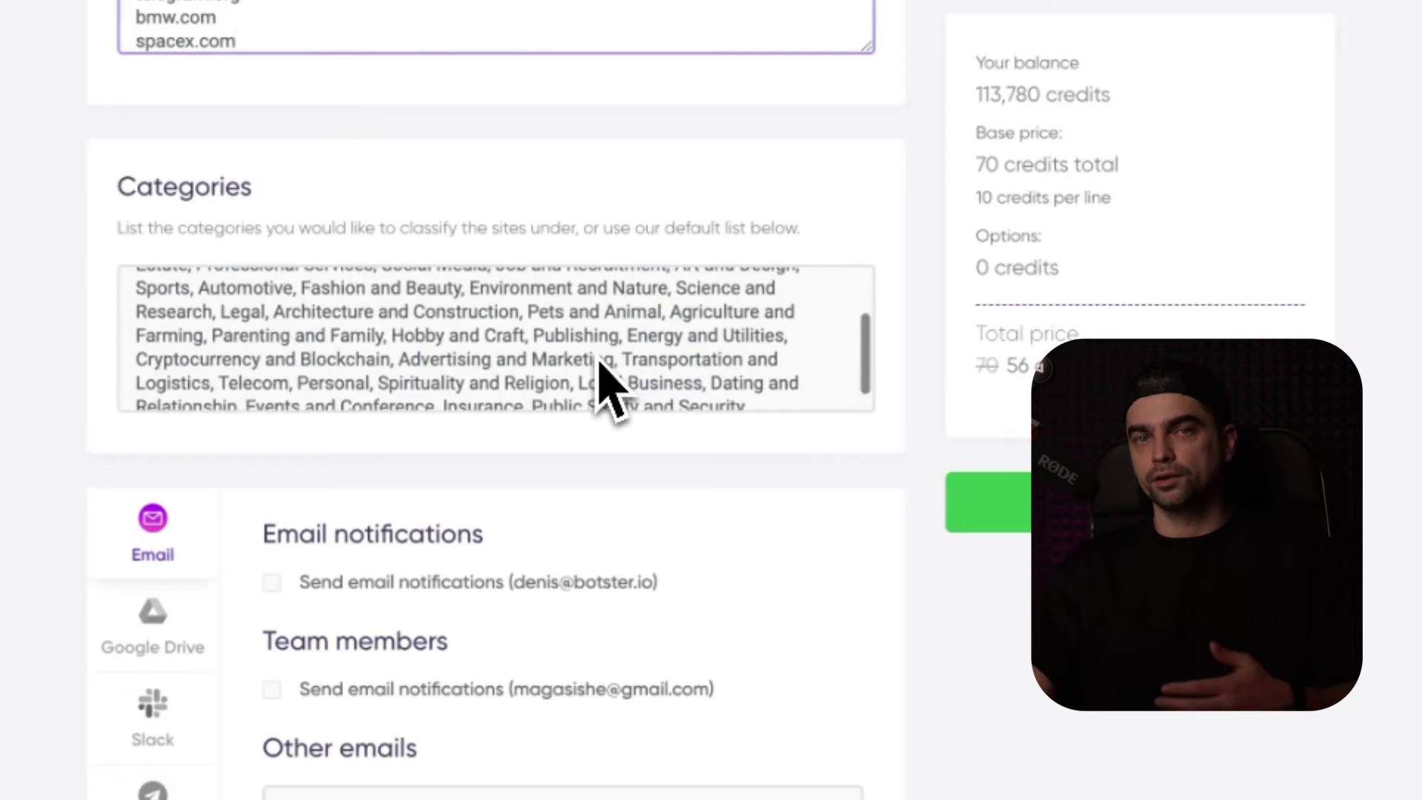
scroll(604, 382, "up", 3)
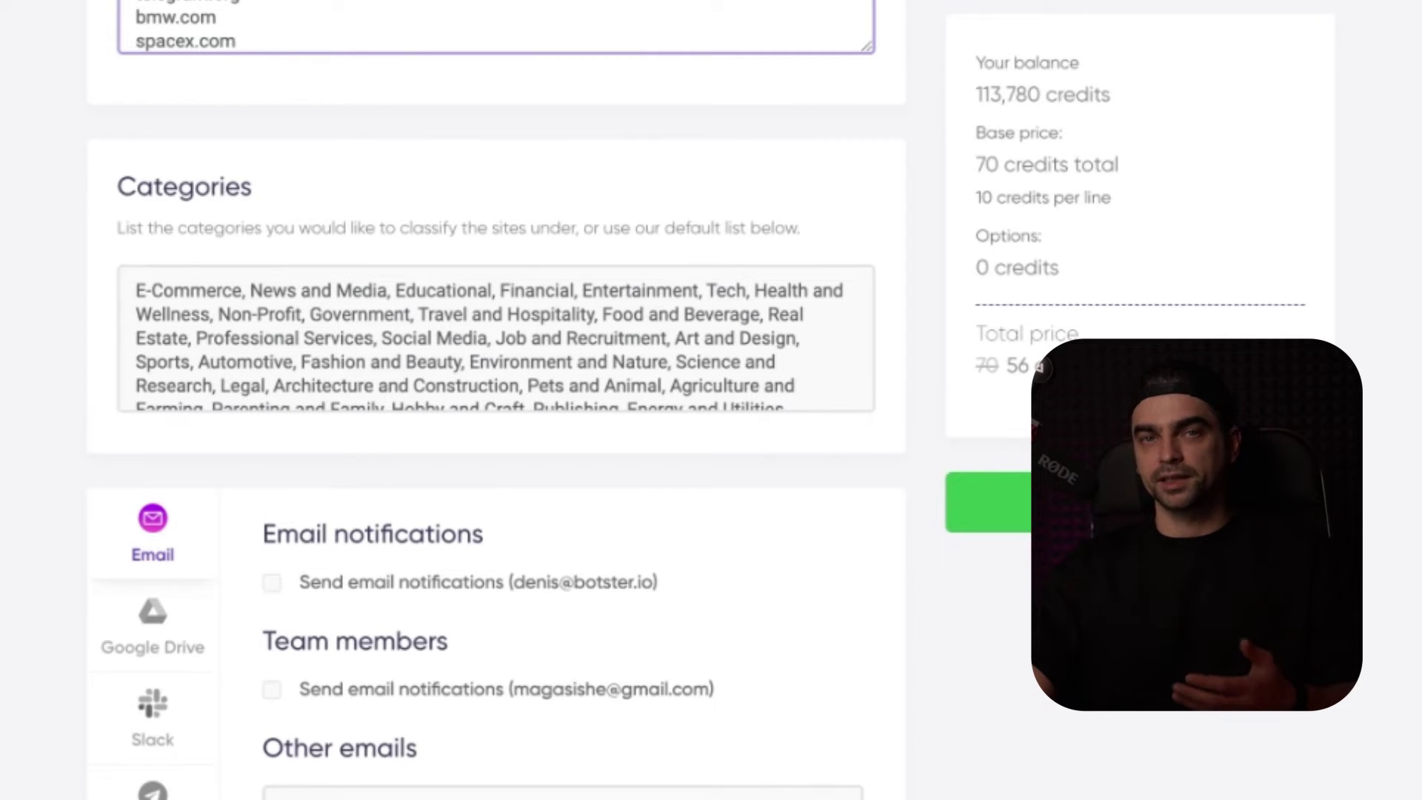
scroll(496, 400, "down", 3)
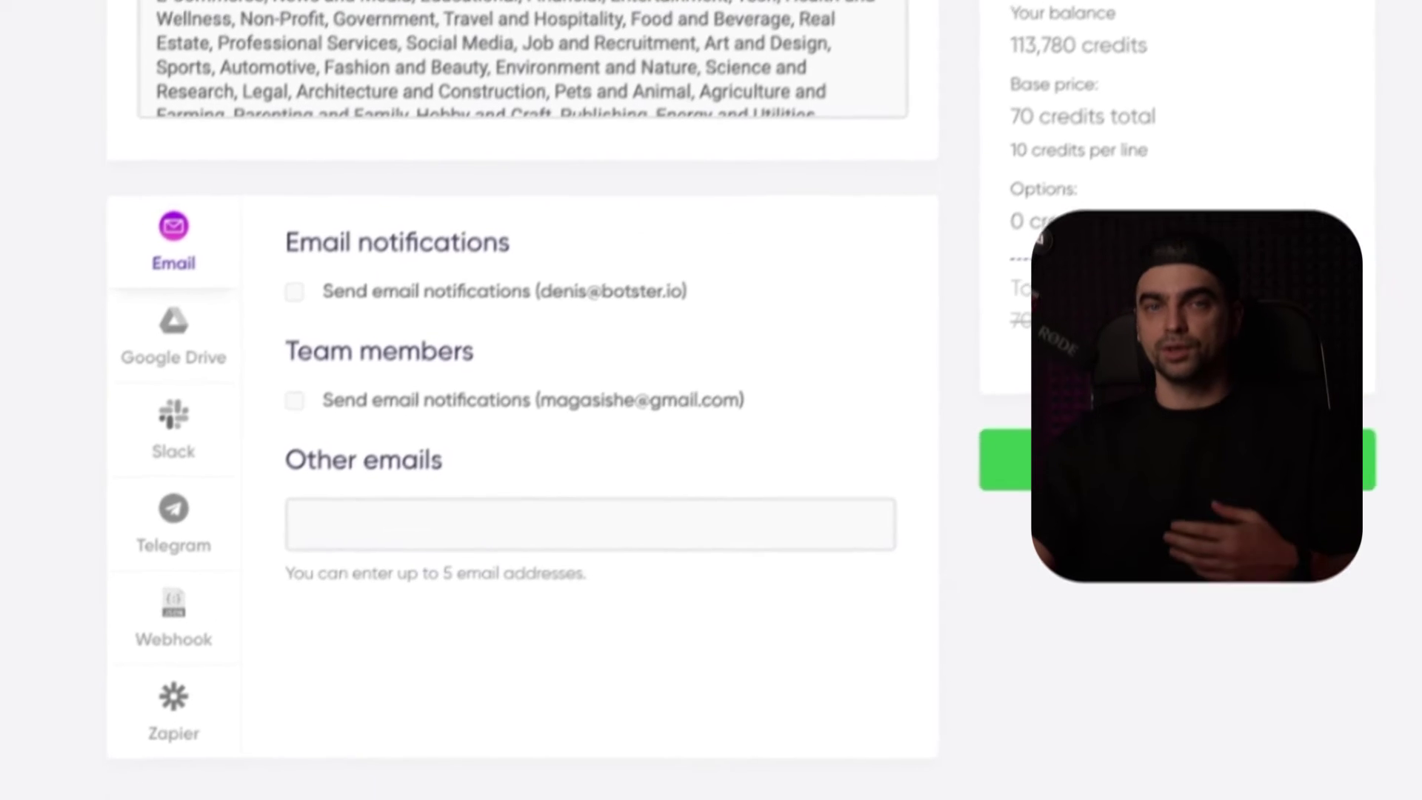
left_click(425, 256)
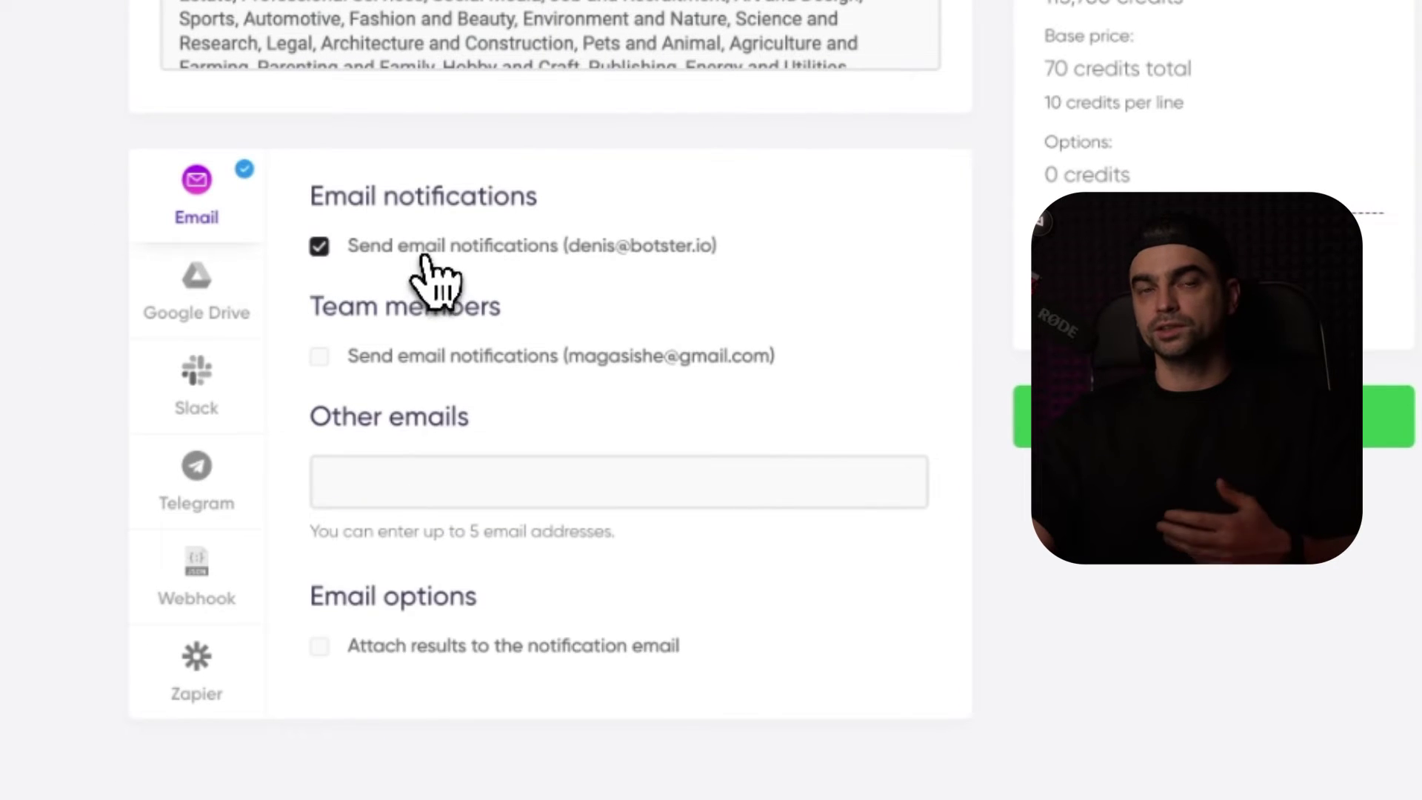
left_click(423, 265)
left_click(189, 400)
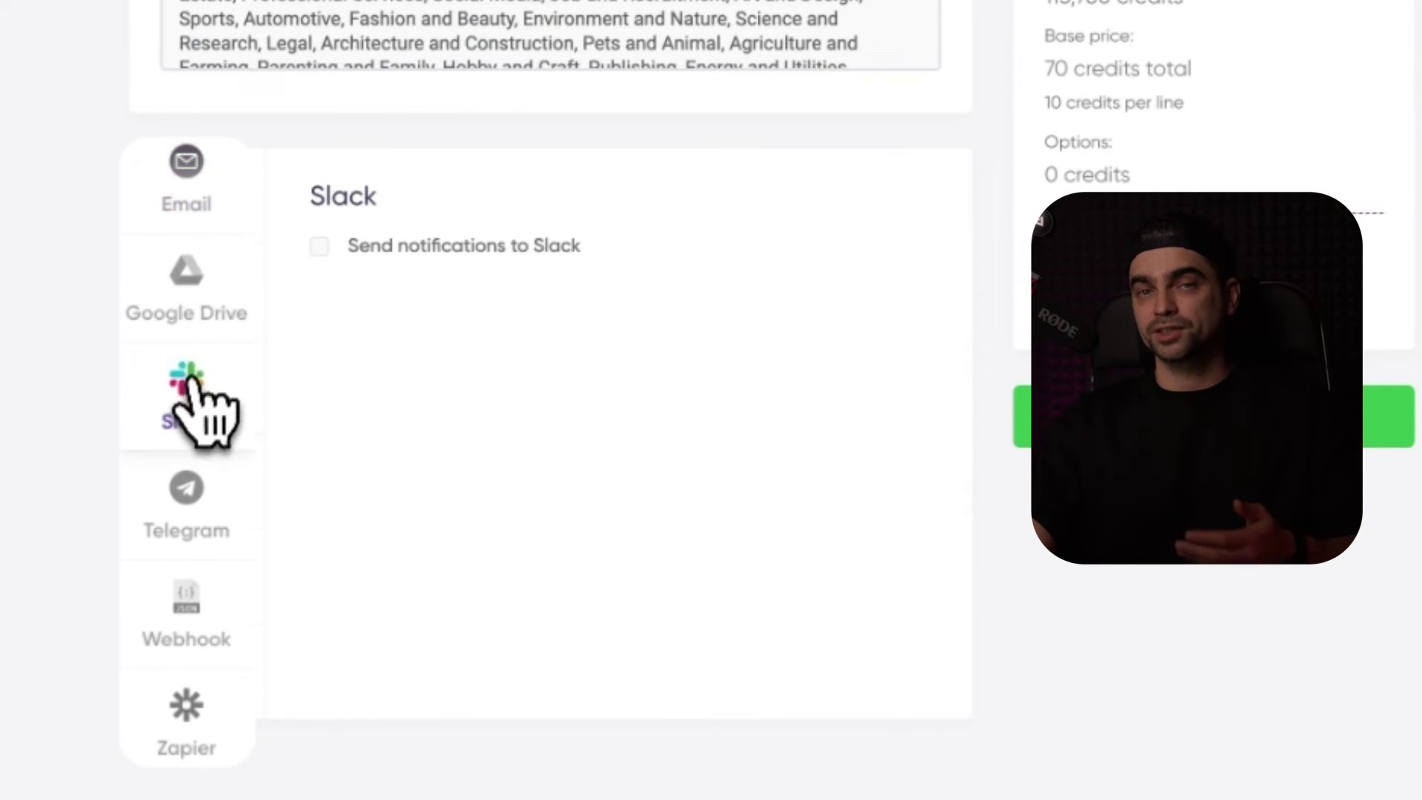
left_click(199, 322)
left_click(185, 700)
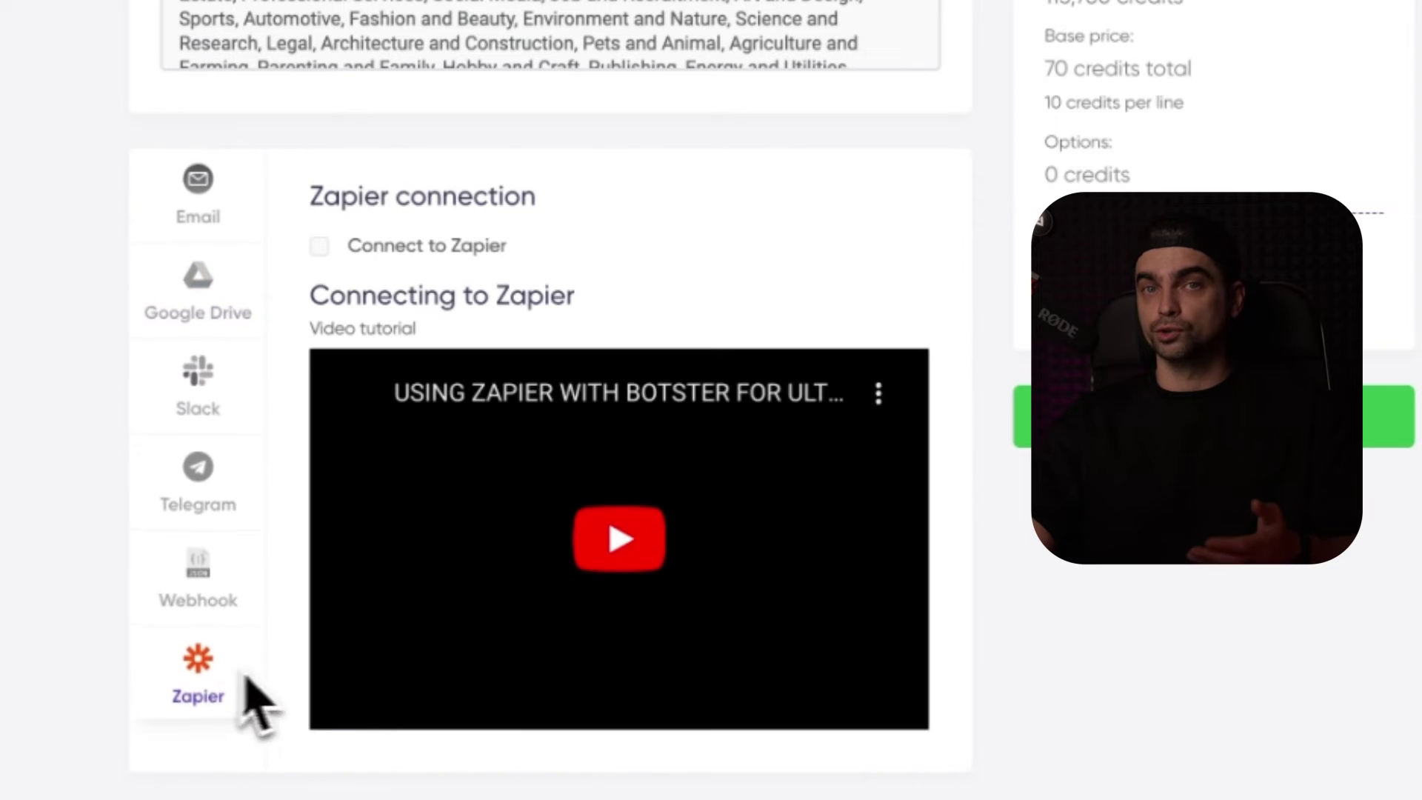
Launch the Site classifier demo job and wait for it to complete.
left_click(241, 204)
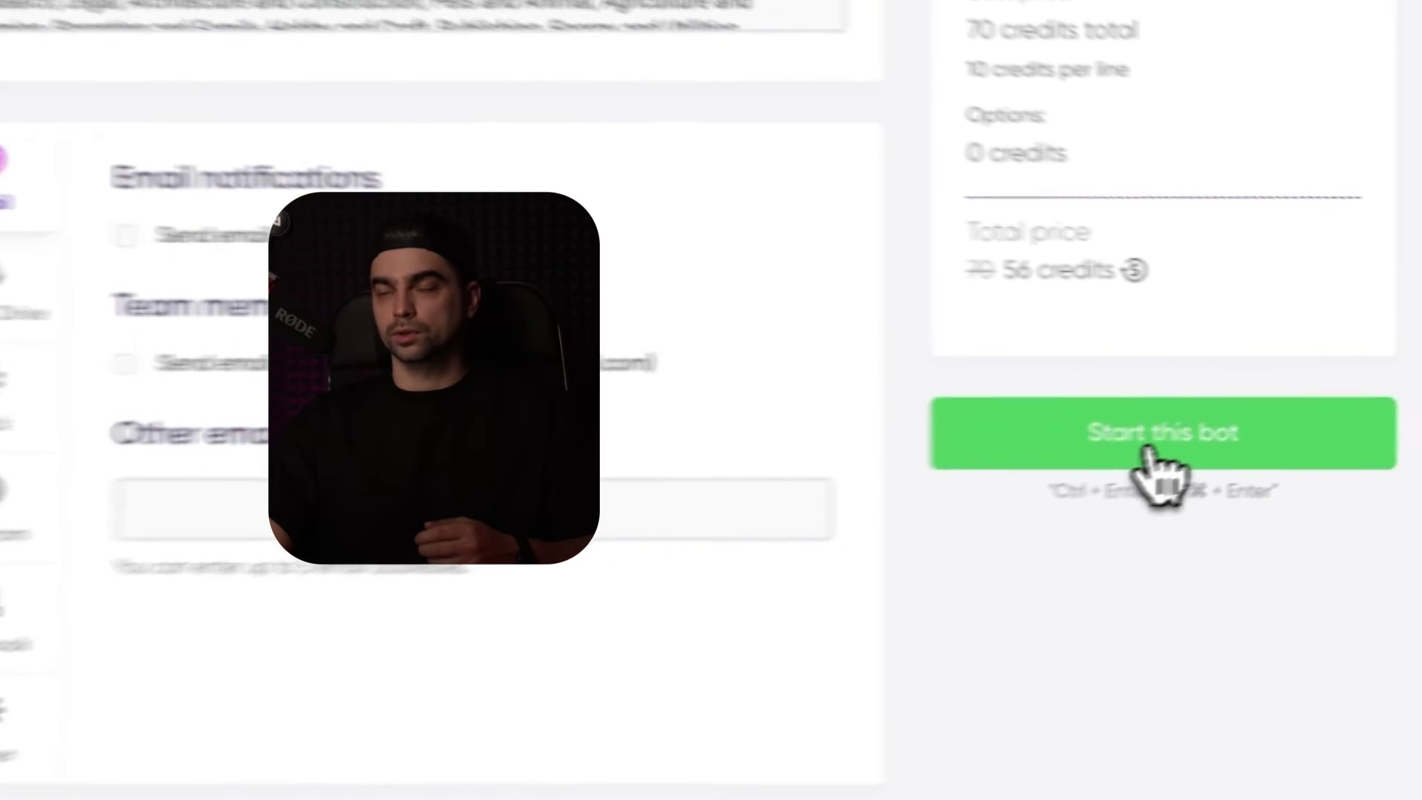
left_click(1198, 430)
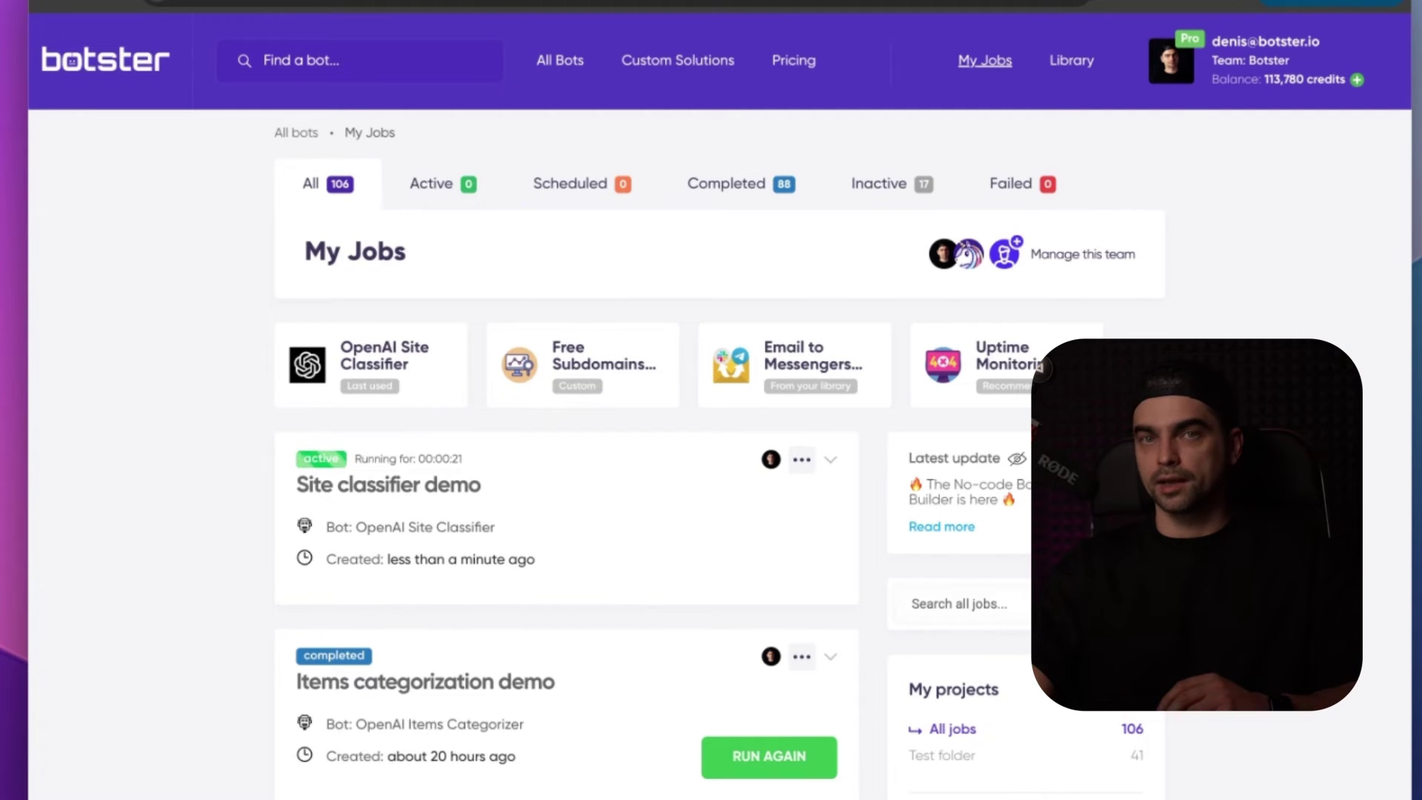
scroll(571, 411, "down", 1)
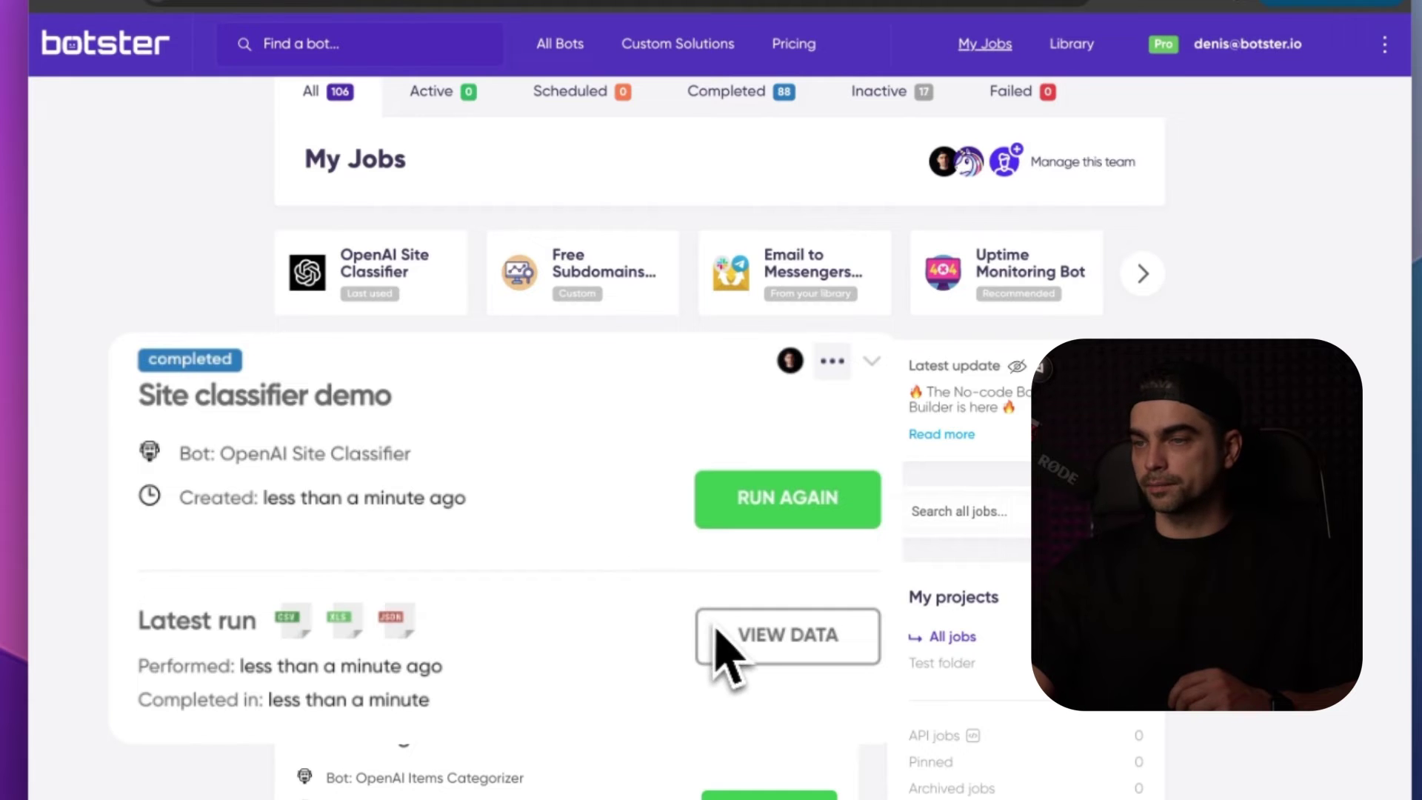
Open the results, inspect facebook.com's three categories, and share with anyone with the link.
left_click(763, 649)
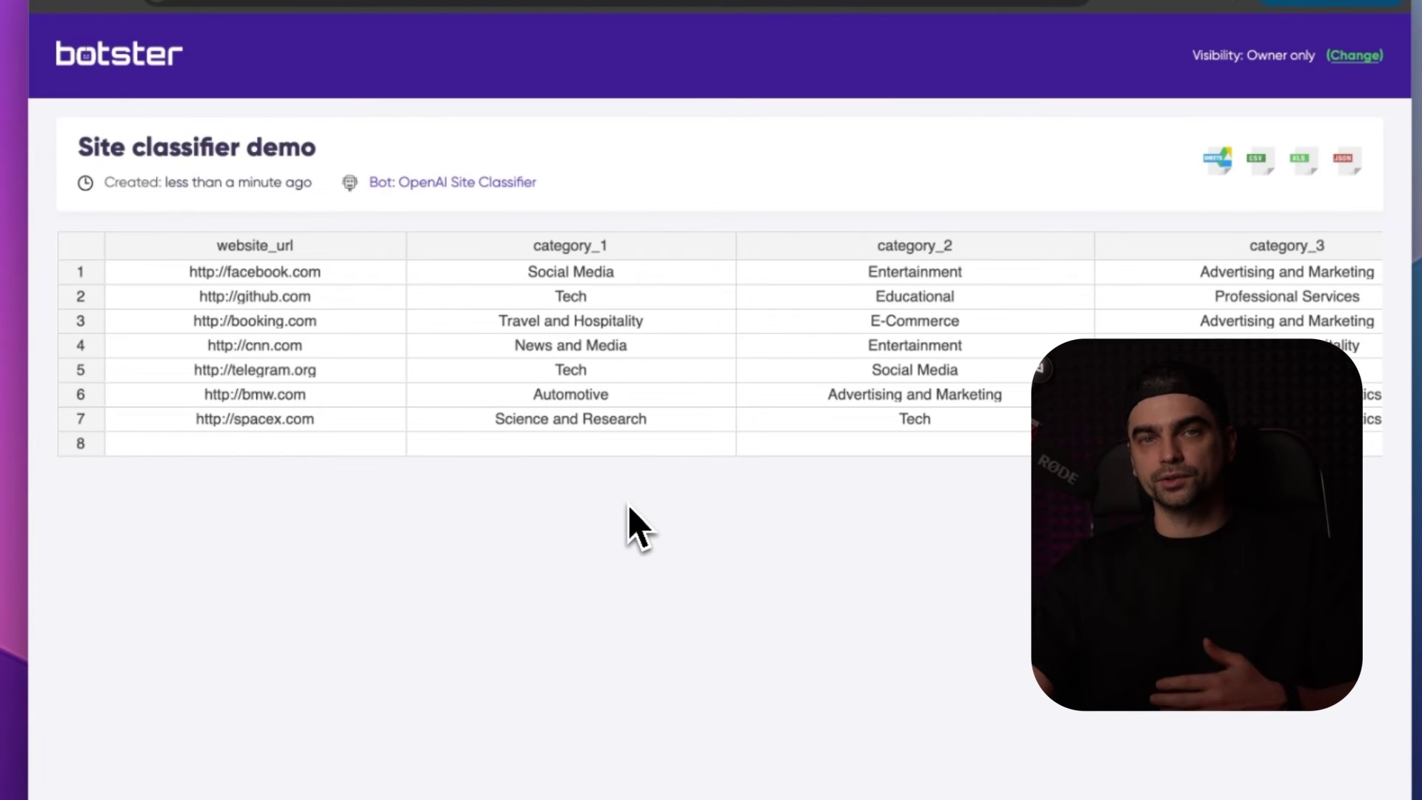
left_click(597, 278)
left_click(1064, 280)
left_click(1133, 282)
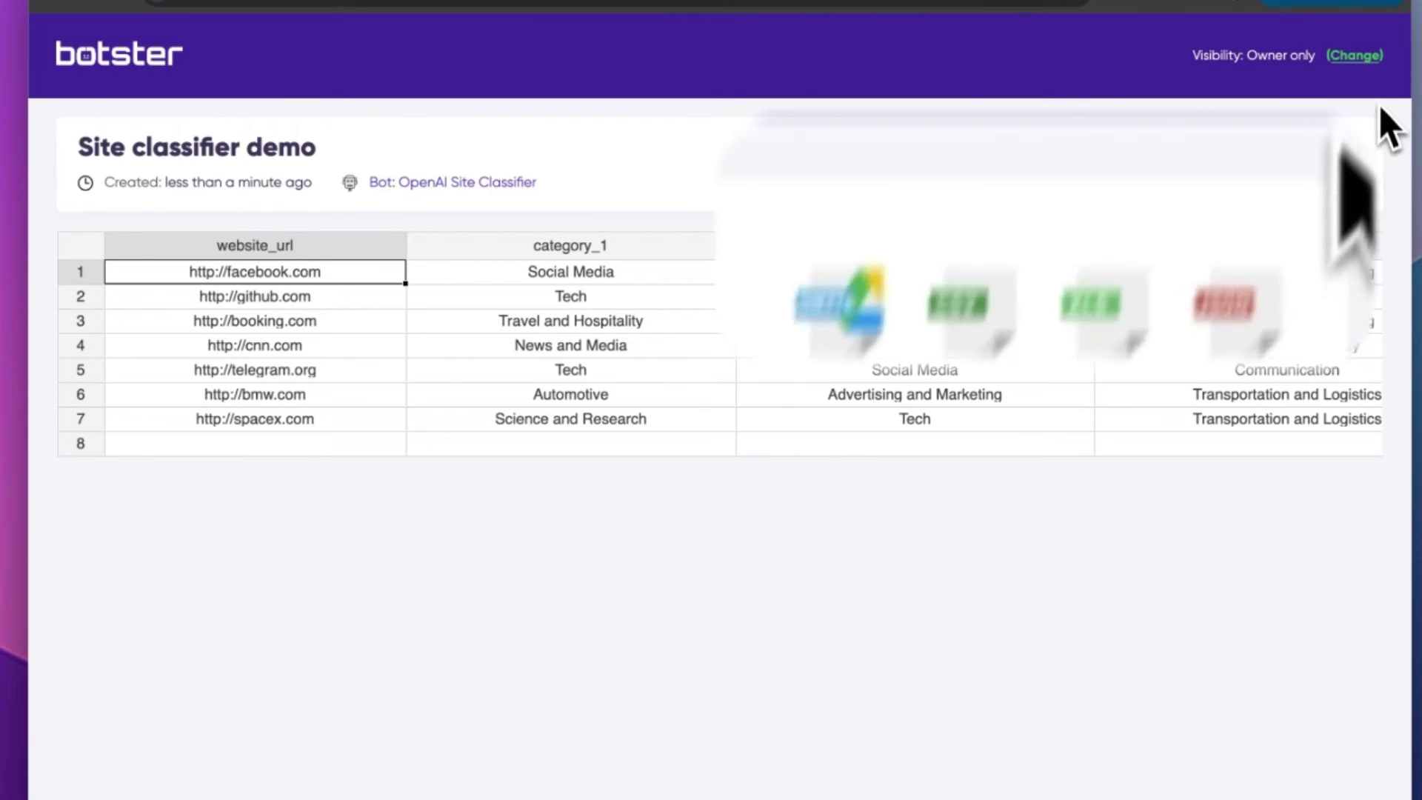
left_click(1355, 55)
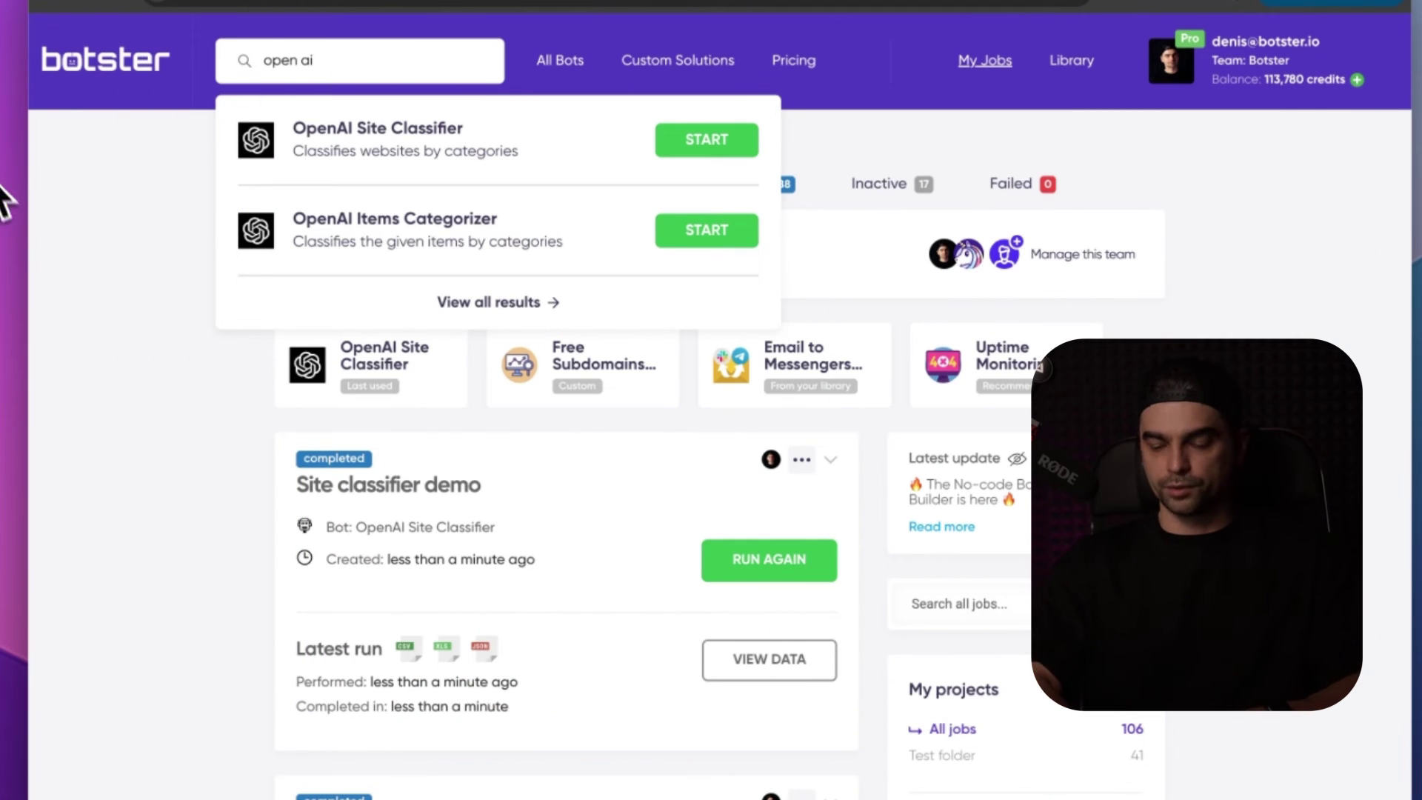
Open the OpenAI Items Categorizer bot and start a new job.
left_click(243, 224)
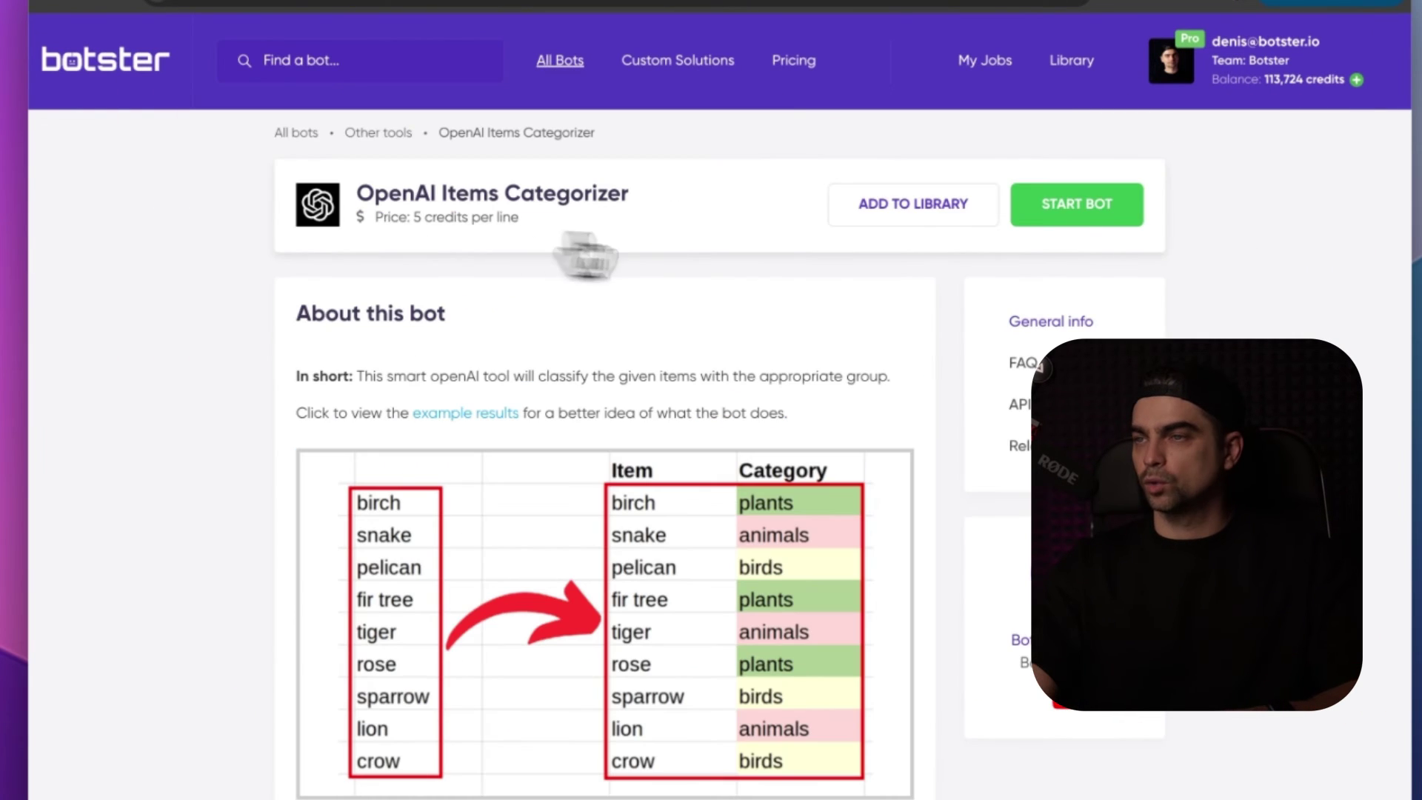
left_click(1085, 204)
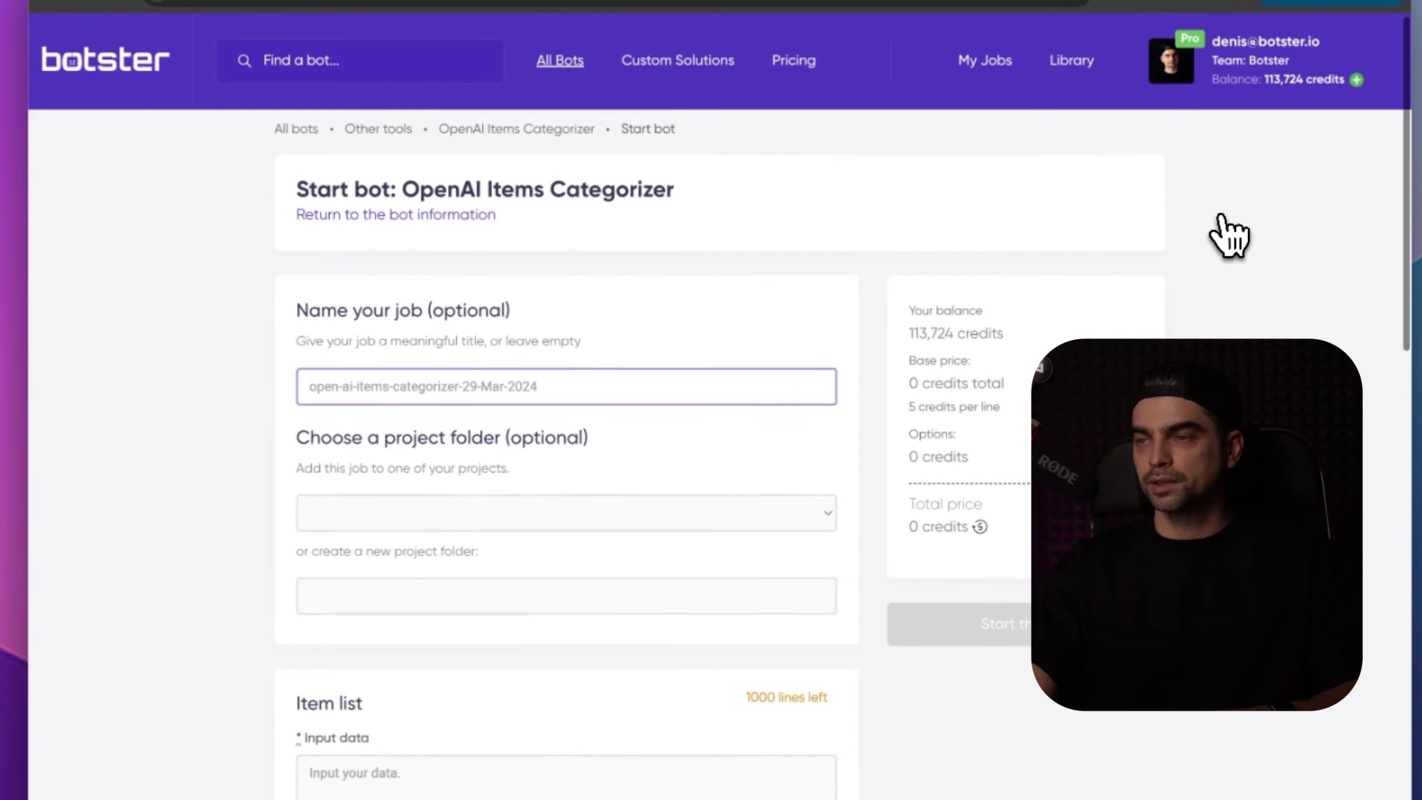
Paste the items to categorize, such as lion, dog, toyota and bear, into Input data.
scroll(1230, 237, "down", 1)
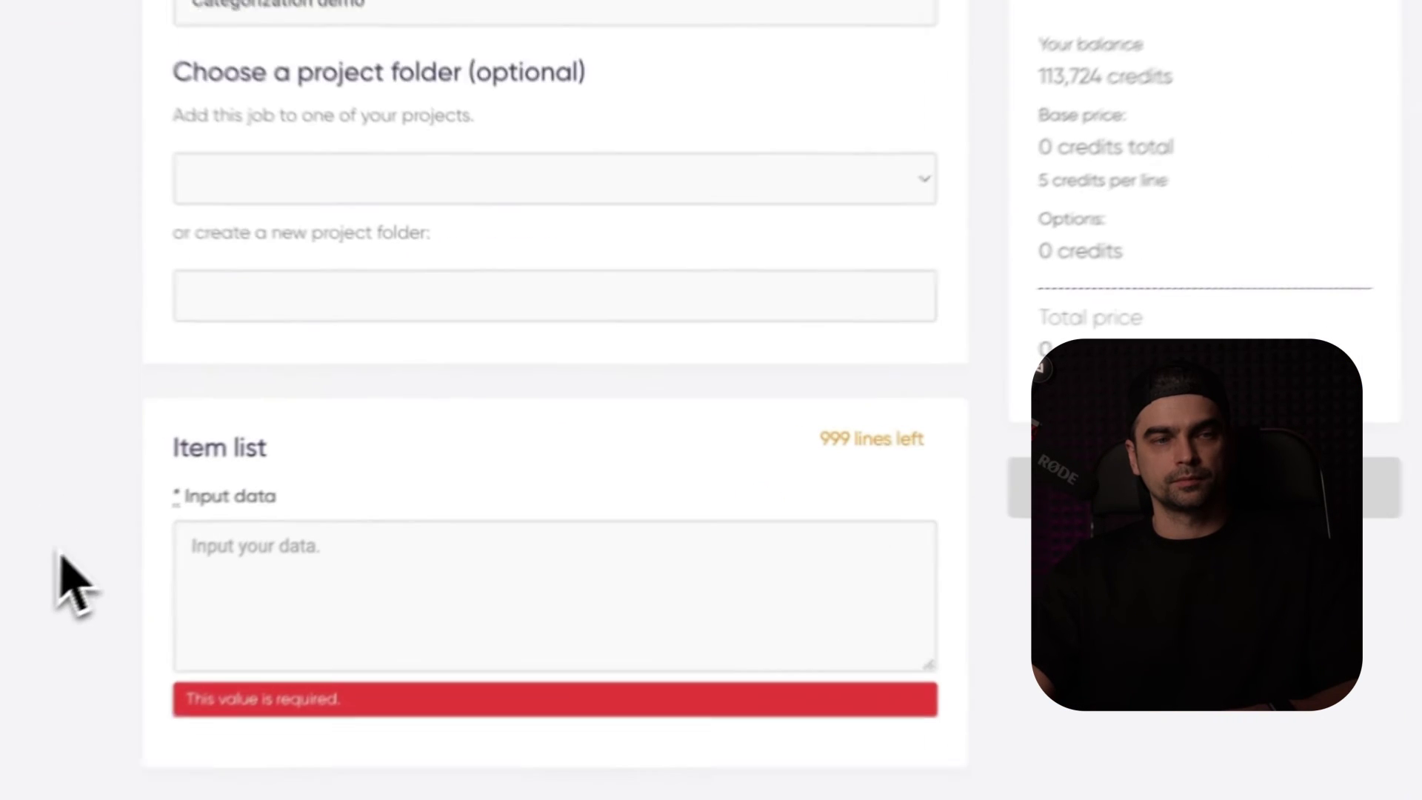
scroll(215, 702, "down", 1)
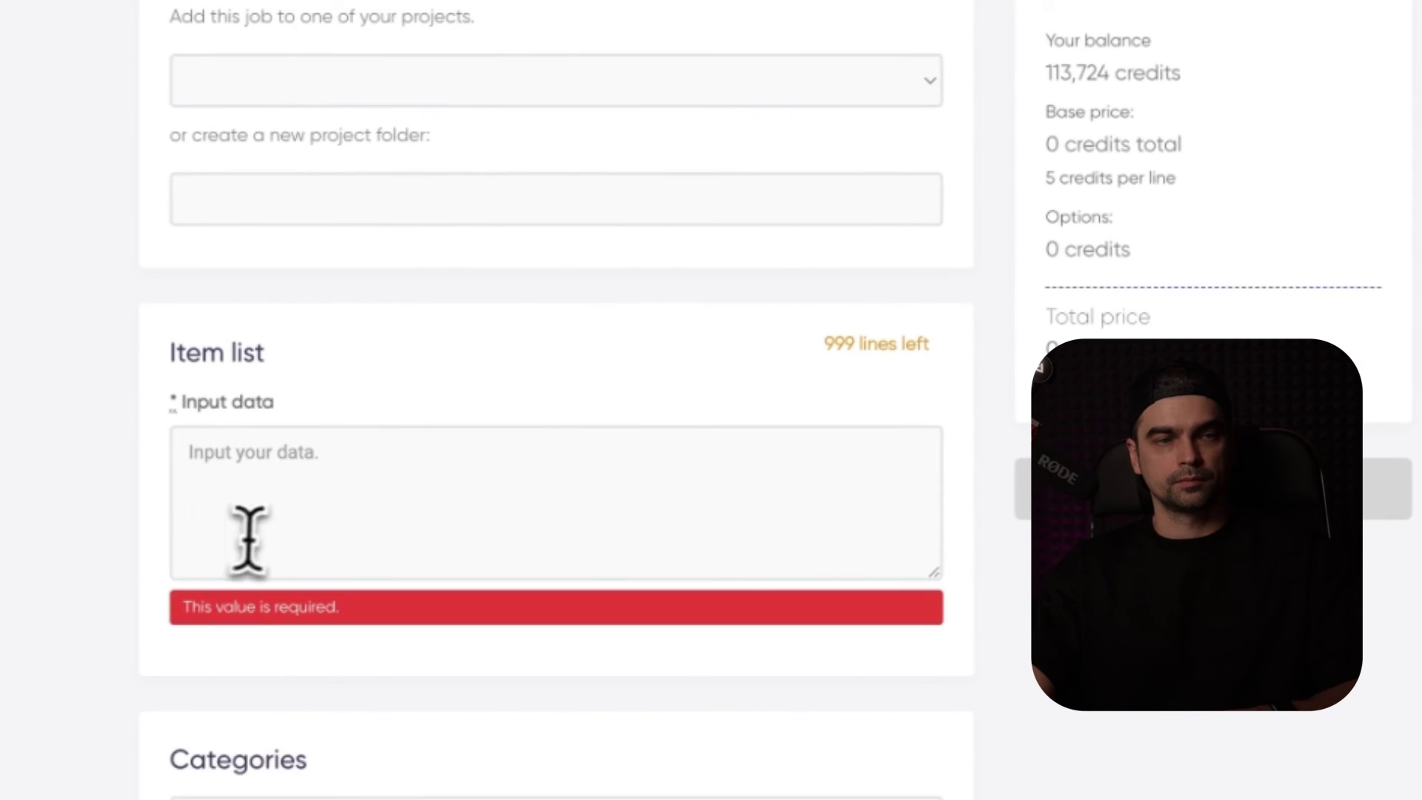
left_click(358, 738)
key("ctrl+v")
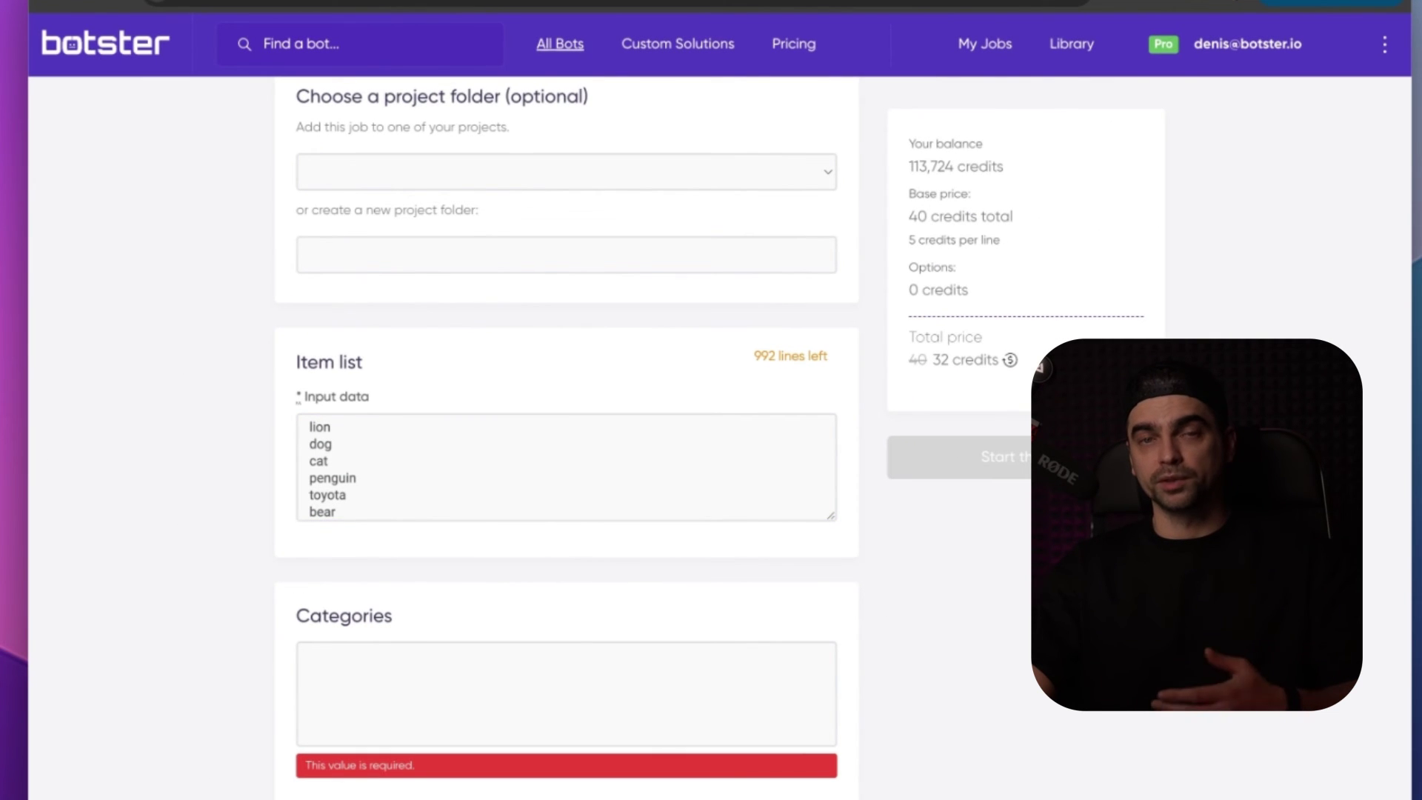
Paste the categories car and animal into the Categories field.
scroll(127, 397, "down", 3)
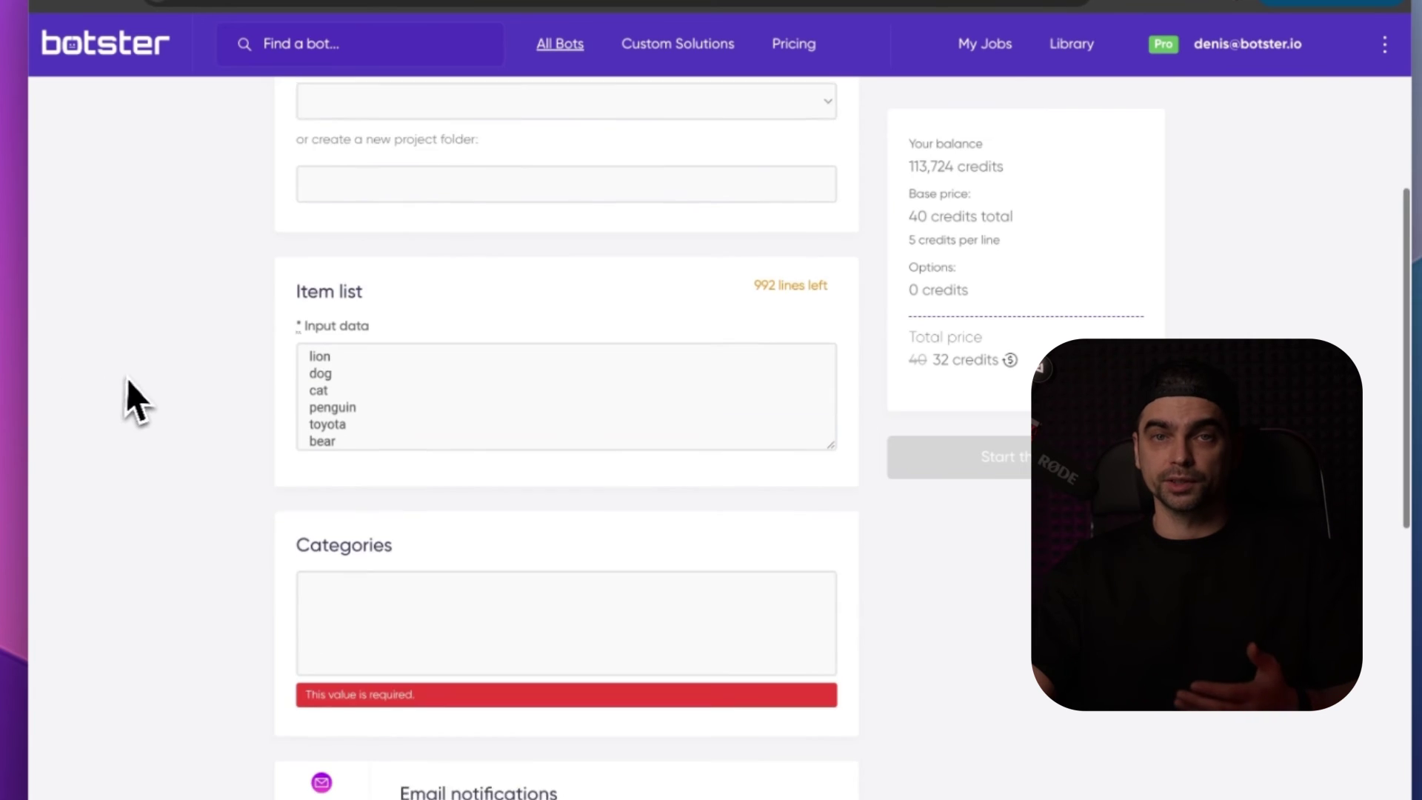
left_click(265, 445)
type("car animal")
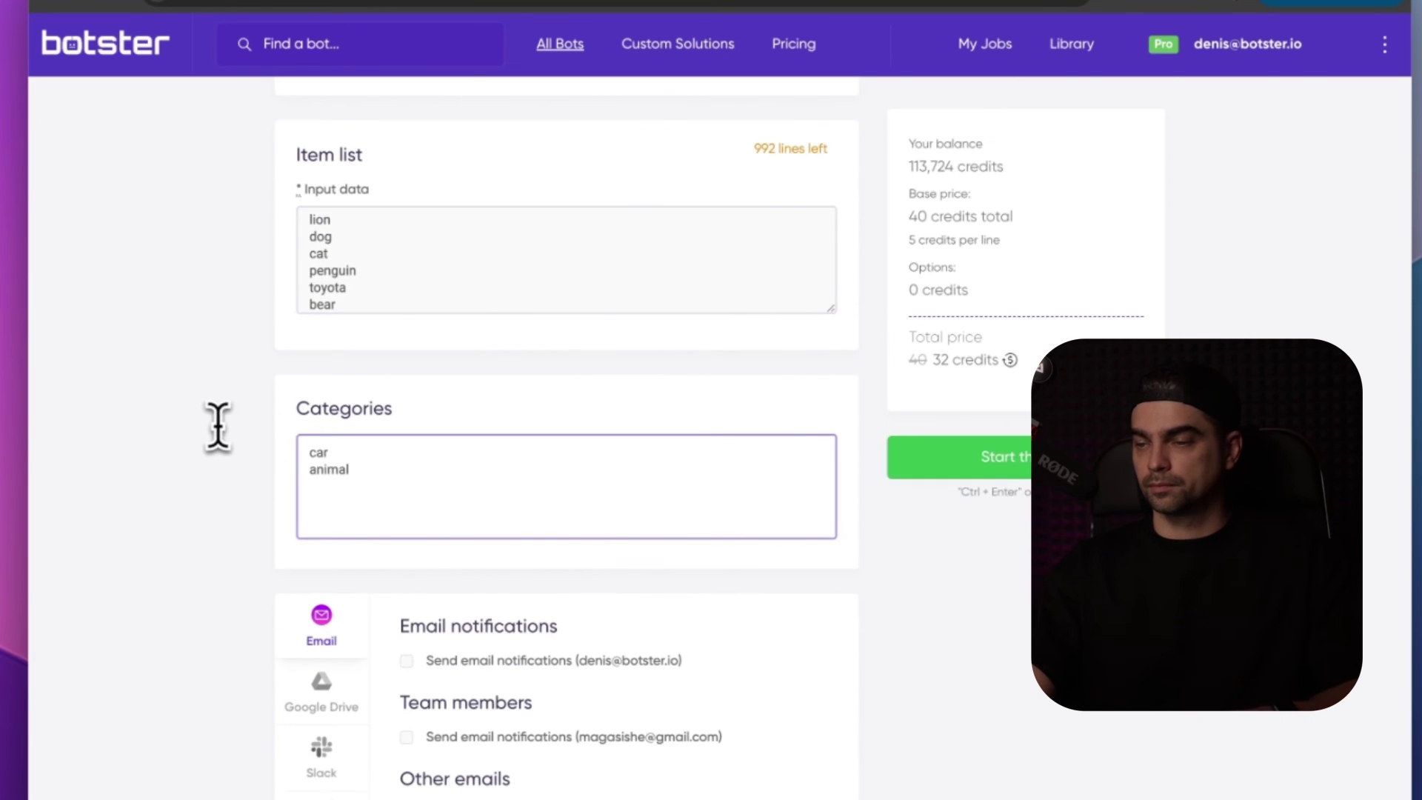
scroll(211, 445, "down", 2)
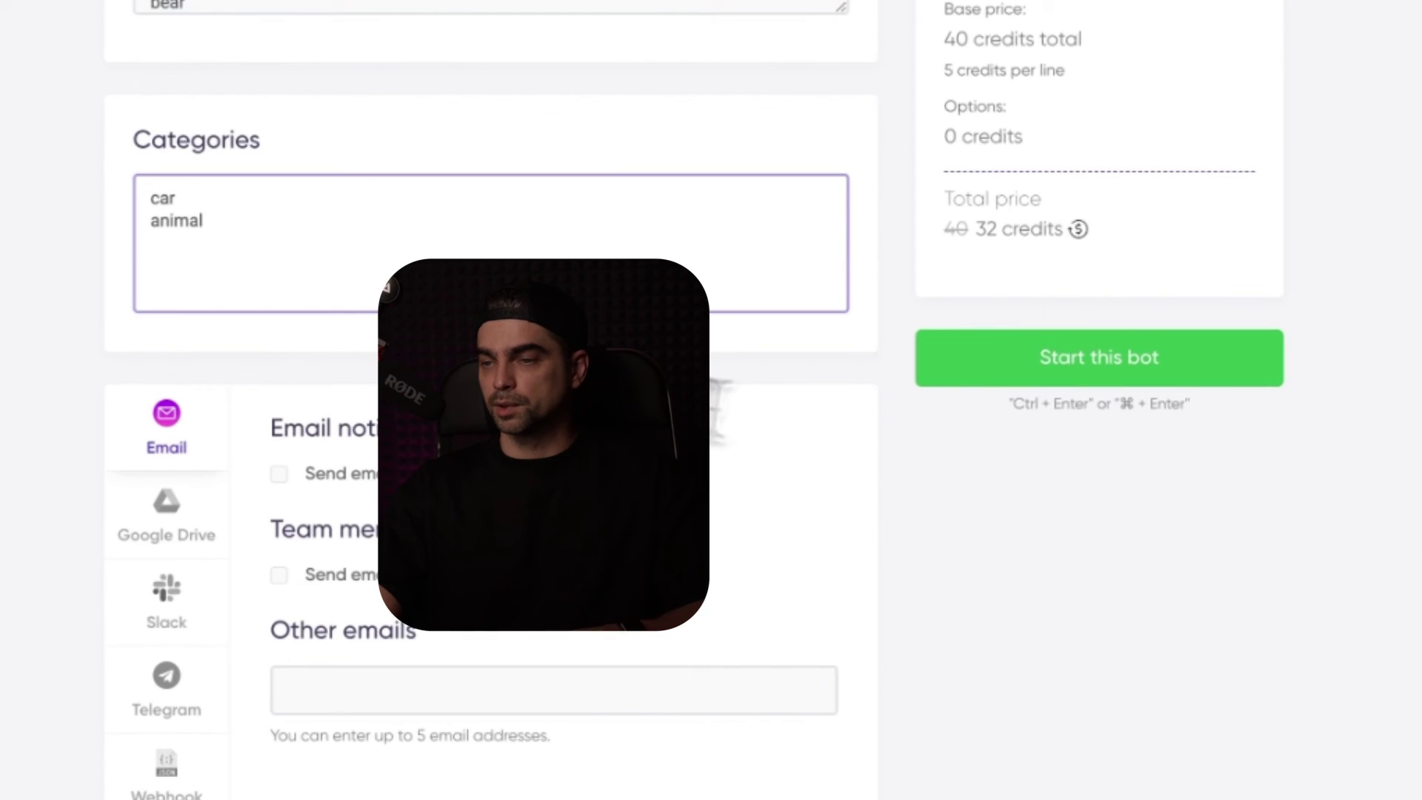
Run the Categorization demo job and wait for it to finish on My Jobs.
left_click(1129, 376)
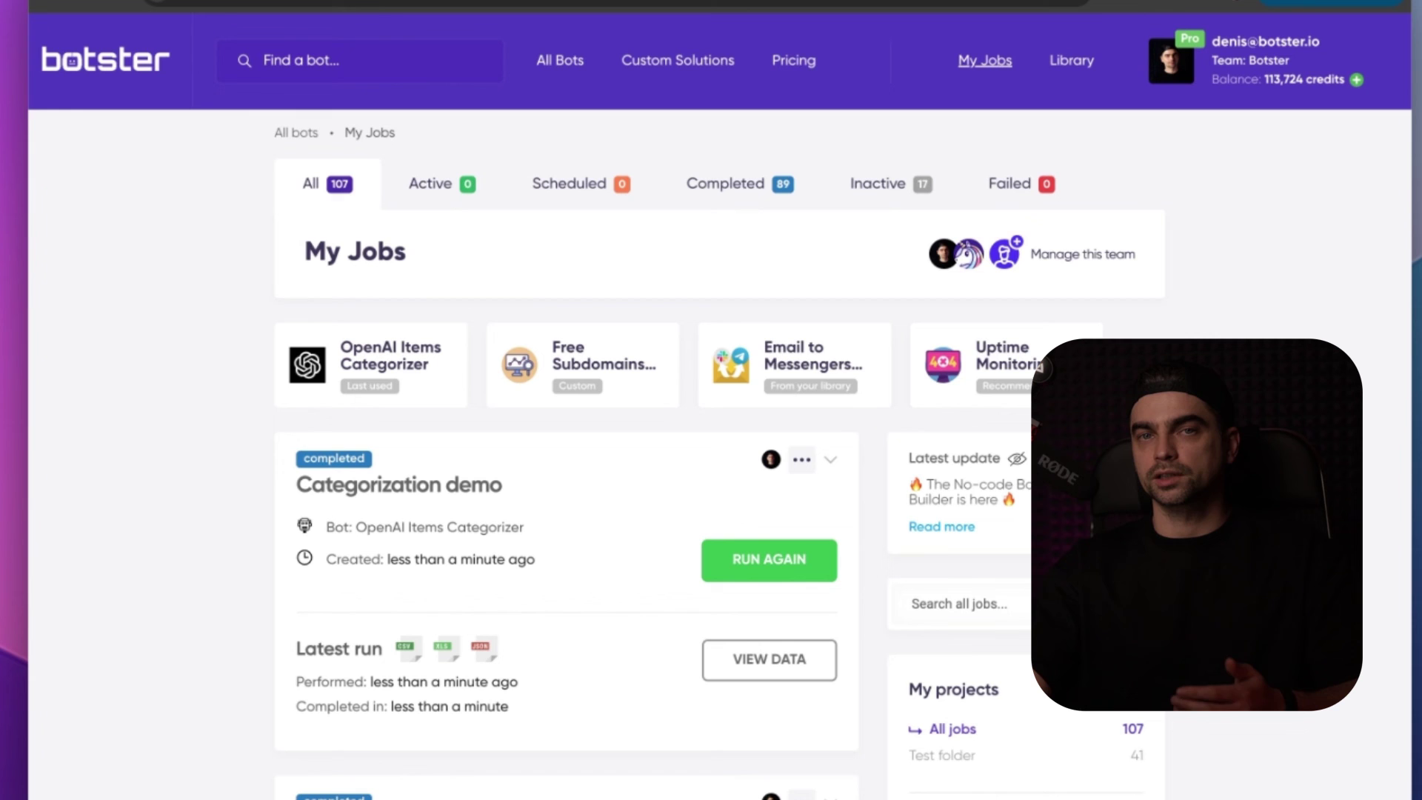
scroll(178, 423, "down", 3)
Open the Categorization demo results and select all eight item and category rows.
left_click(736, 467)
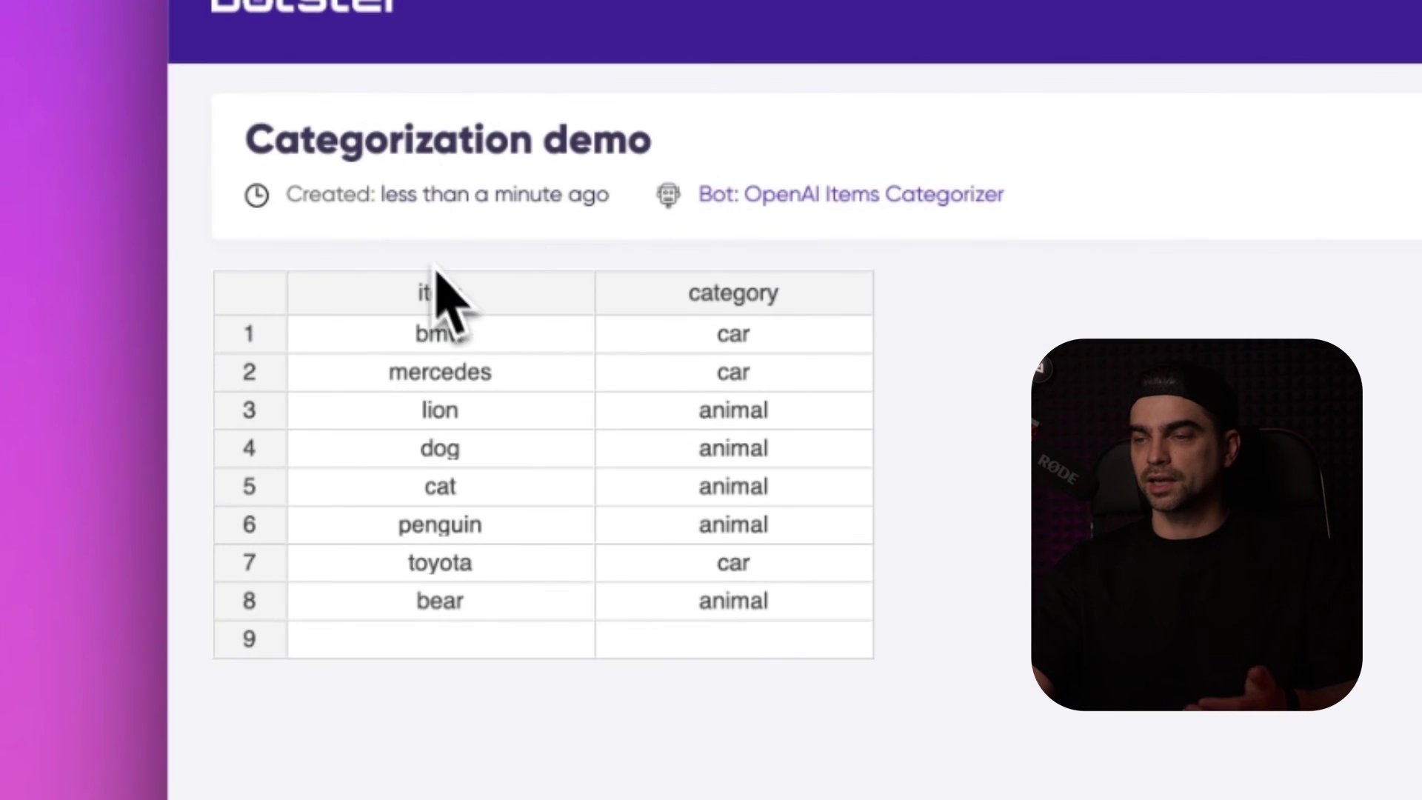
left_click_drag(464, 331, 662, 617)
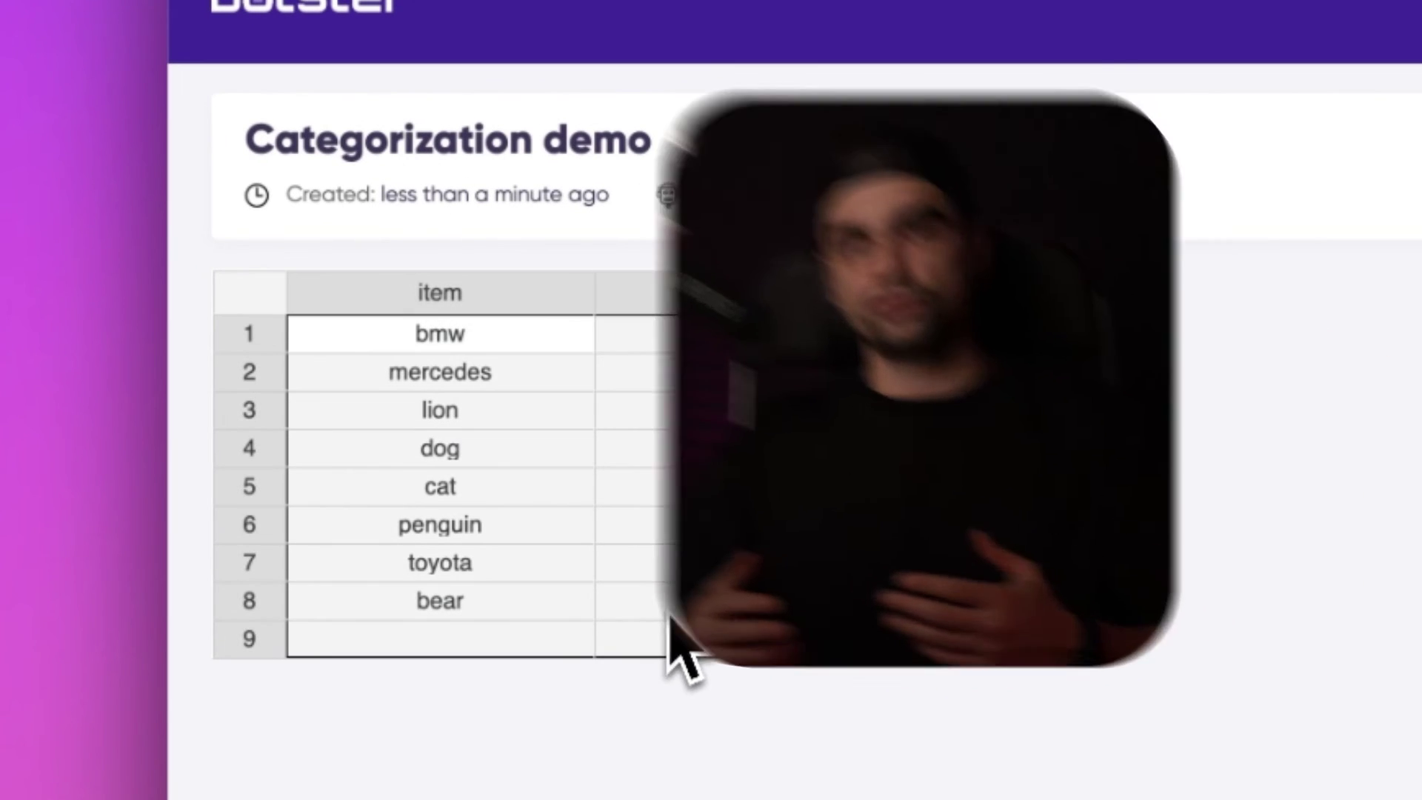